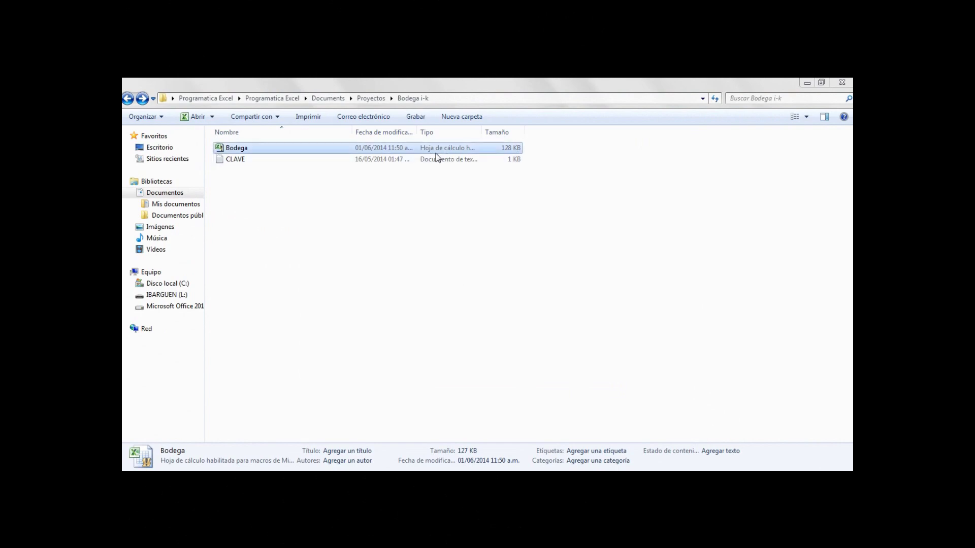
Open the Bodega workbook in Excel from Windows Explorer
double_click(420, 148)
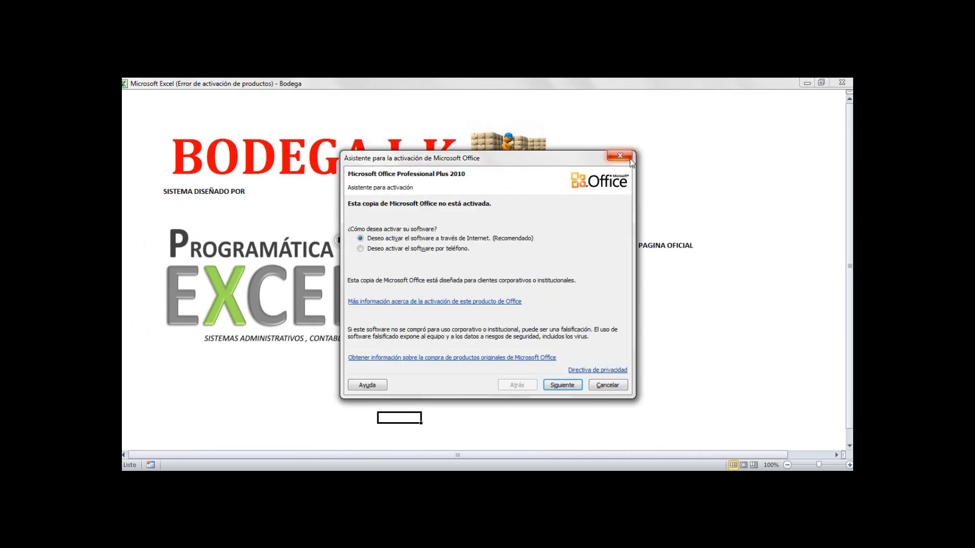
Dismiss the Office activation prompt and go from the cover sheet to the inventory sheet
left_click(628, 157)
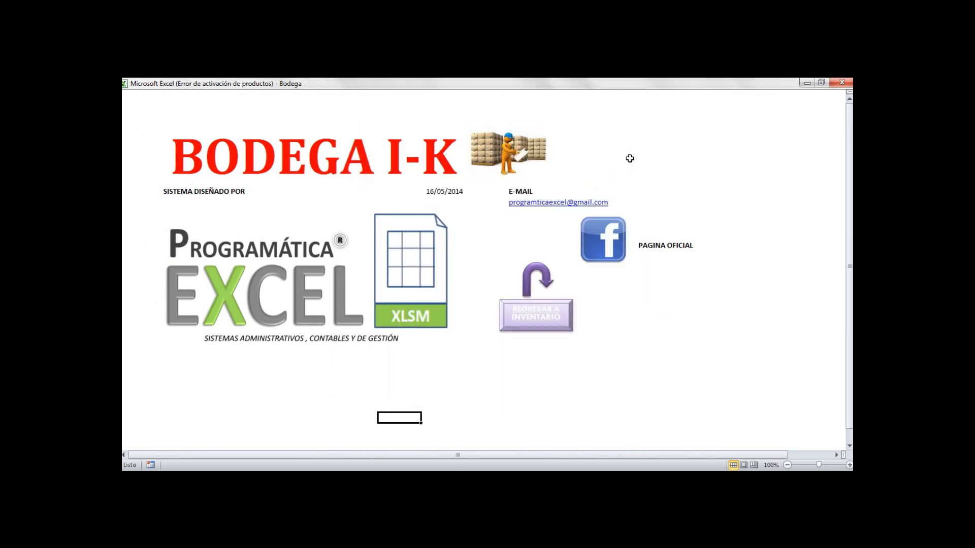
left_click(626, 301)
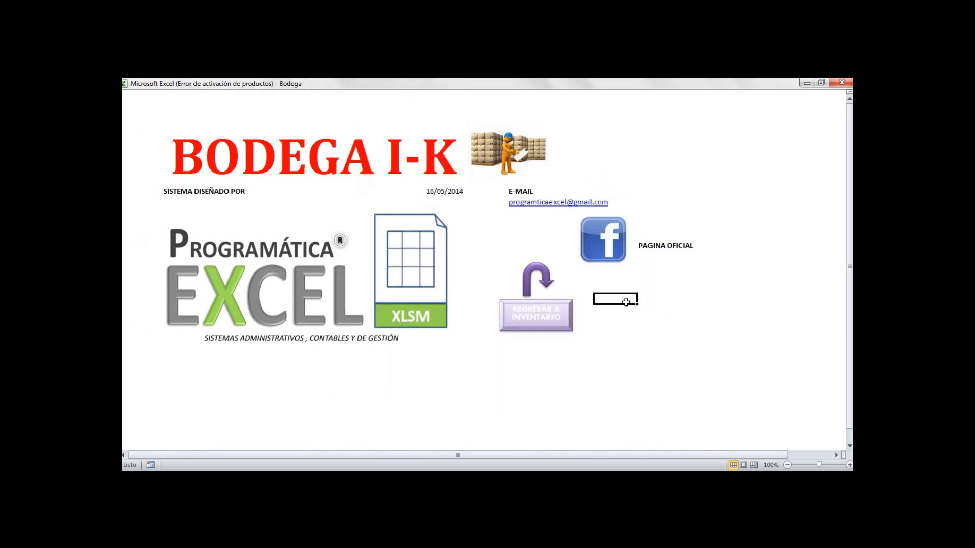
left_click(520, 319)
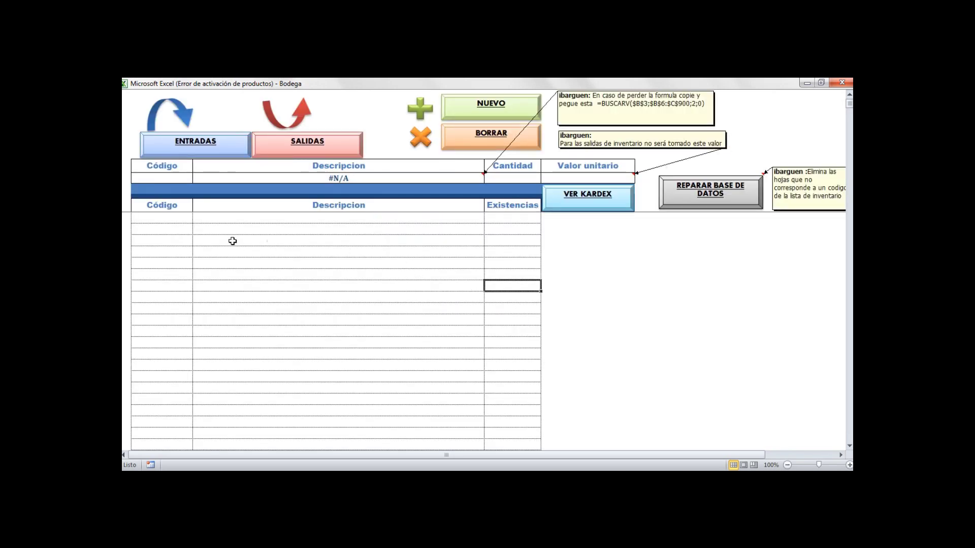
Select the first empty Código row and bring up the NUEVO new-product form
left_click(157, 226)
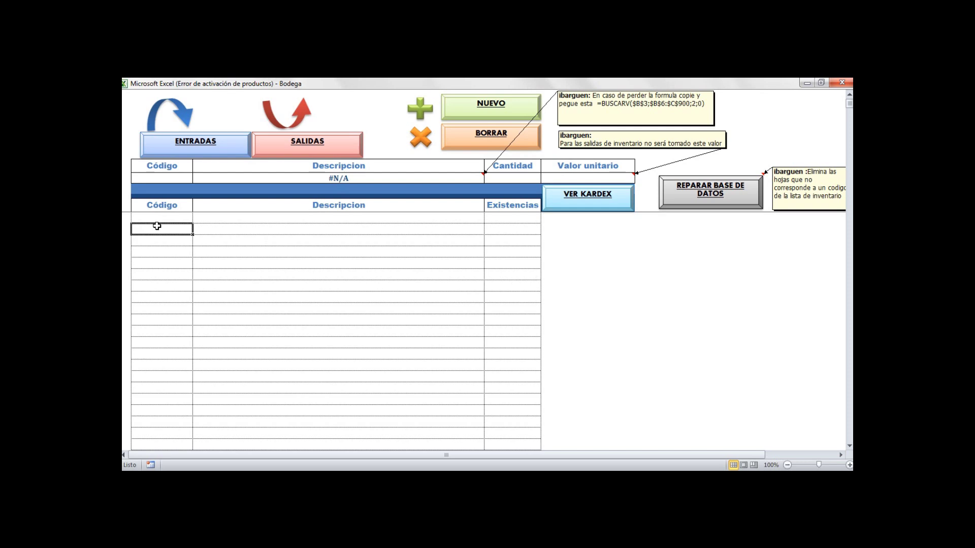
left_click(162, 216)
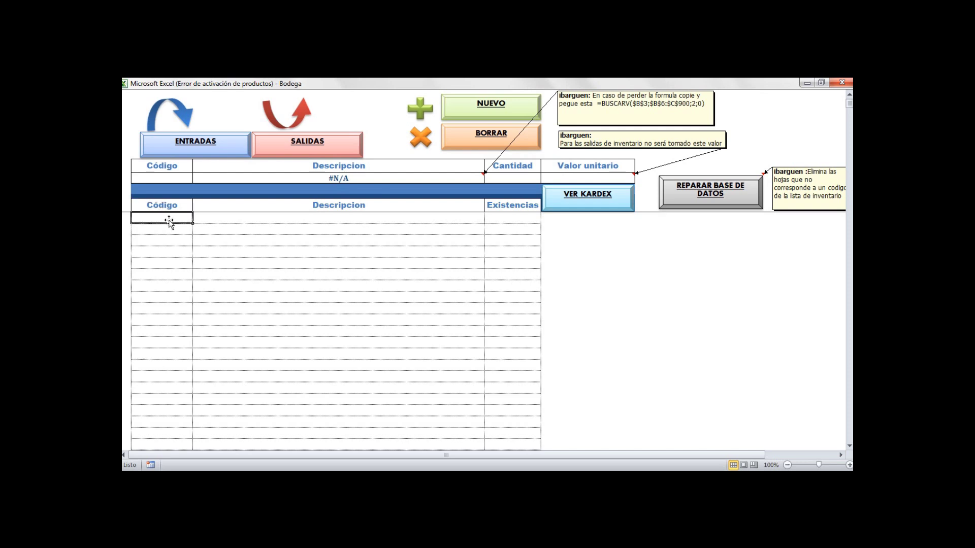
left_click(470, 103)
Add product code BC with description BERMUDA to the inventory
type("BC")
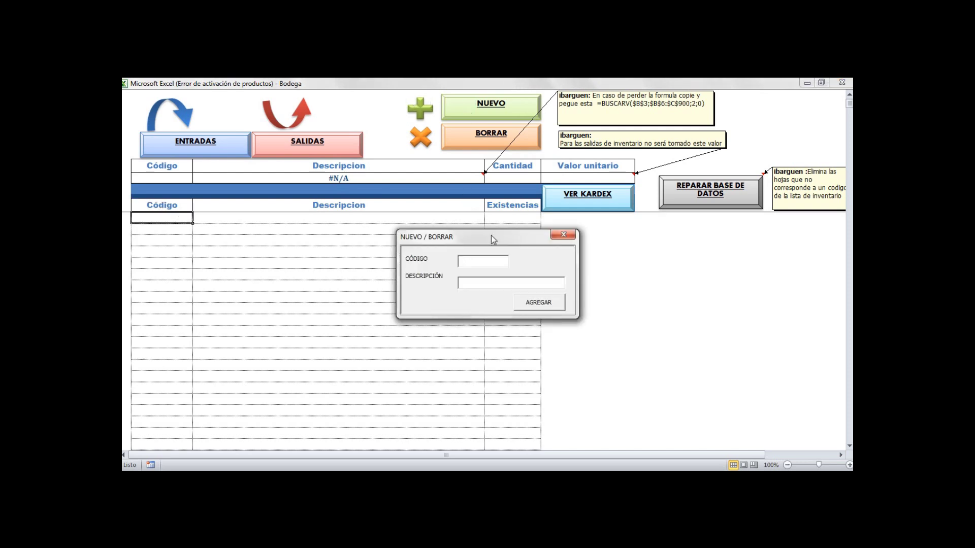
key("Tab")
type("BERMUDA CUADRO")
key("BackSpace")
key("BackSpace")
key("BackSpace")
key("BackSpace")
key("BackSpace")
key("BackSpace")
left_click(539, 304)
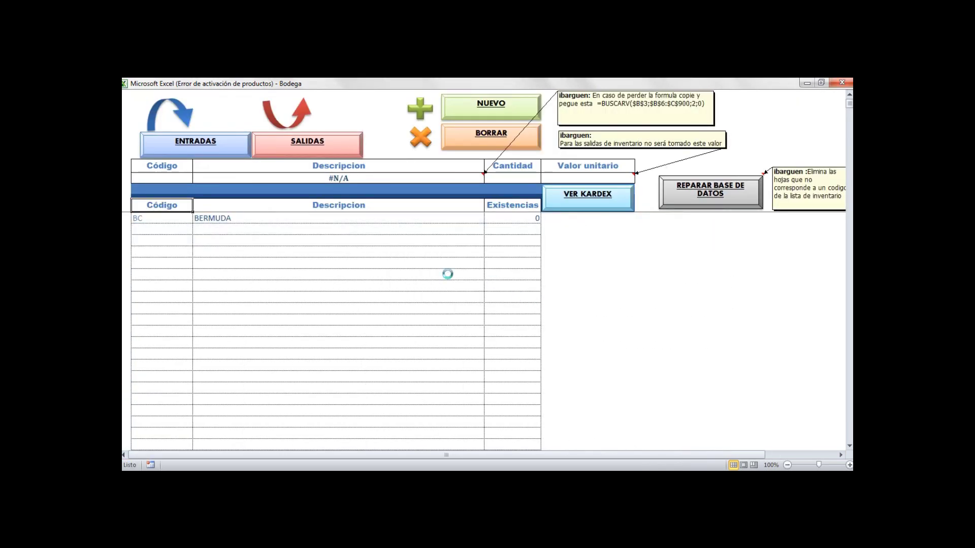
Select the BC row and show its kardex sheet with VER KARDEX
left_click(280, 263)
left_click(172, 217)
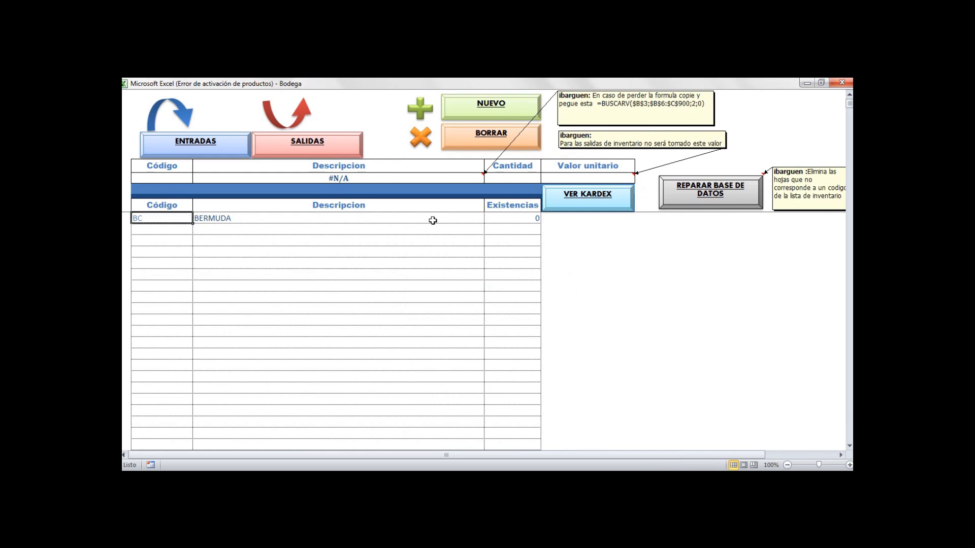
left_click(593, 202)
left_click(318, 261)
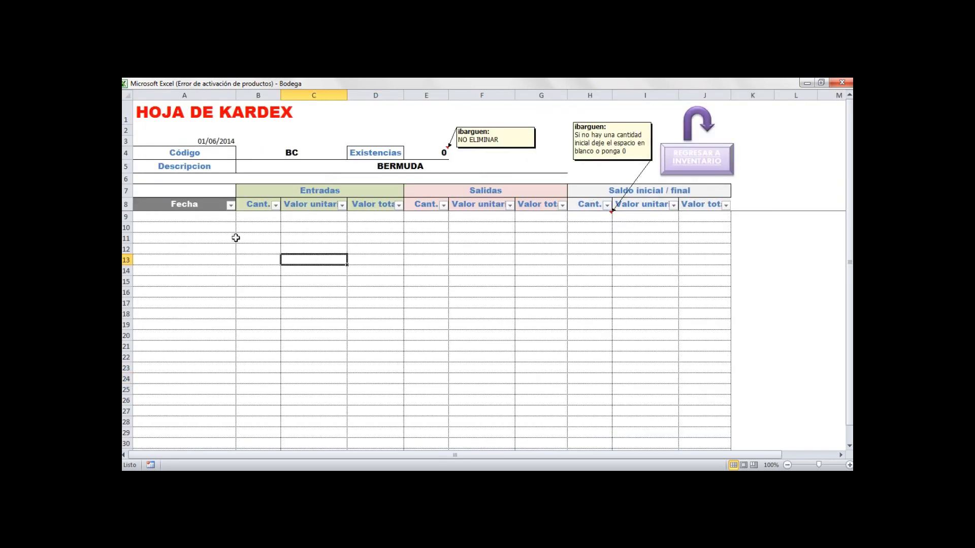
Enter BC's opening balance of 100 units at 14,000 in H9 and I9
left_click(217, 226)
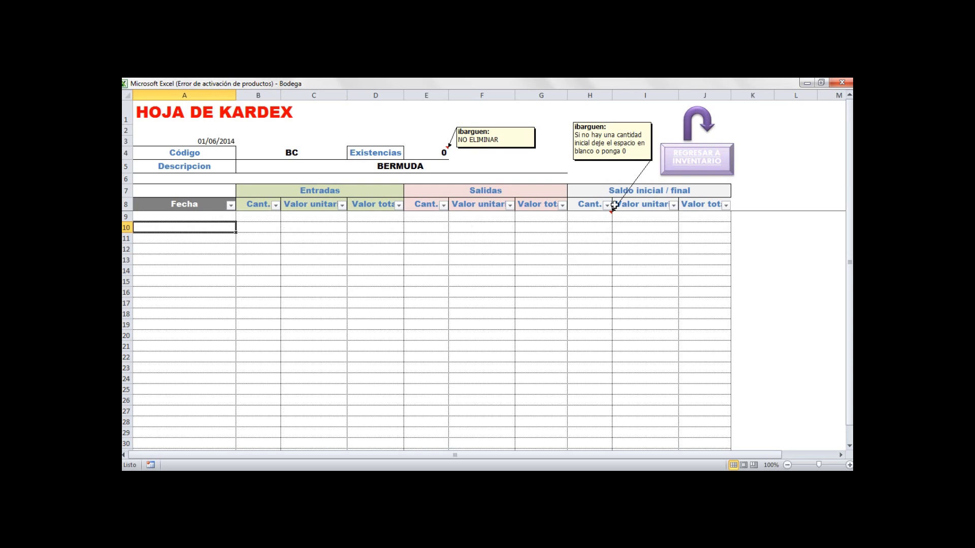
left_click(590, 217)
type("100")
key("Tab")
type("14,000")
key("Tab")
Total the opening balance in J9 with =H9*I9 and return to the inventory sheet
type("=")
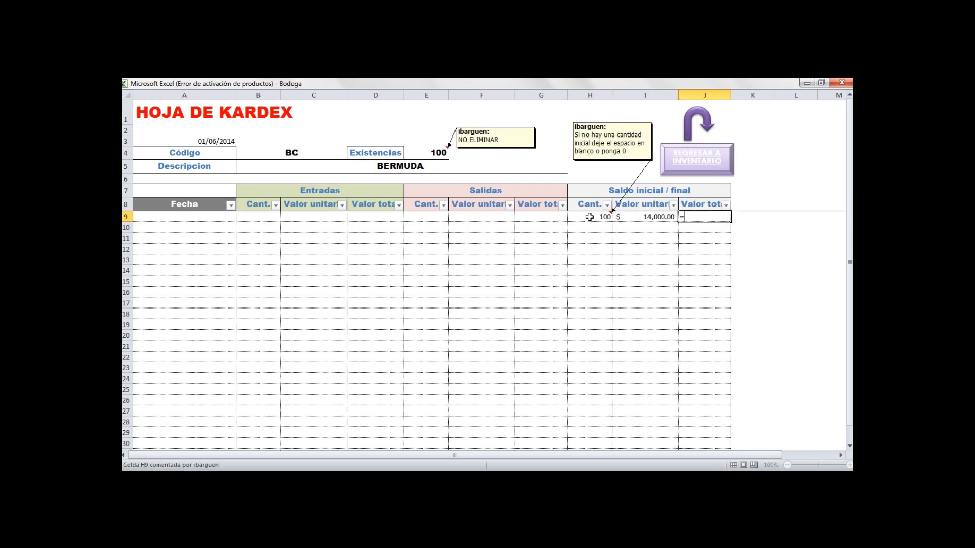
left_click(589, 217)
type("*I9")
key("Return")
left_click(600, 260)
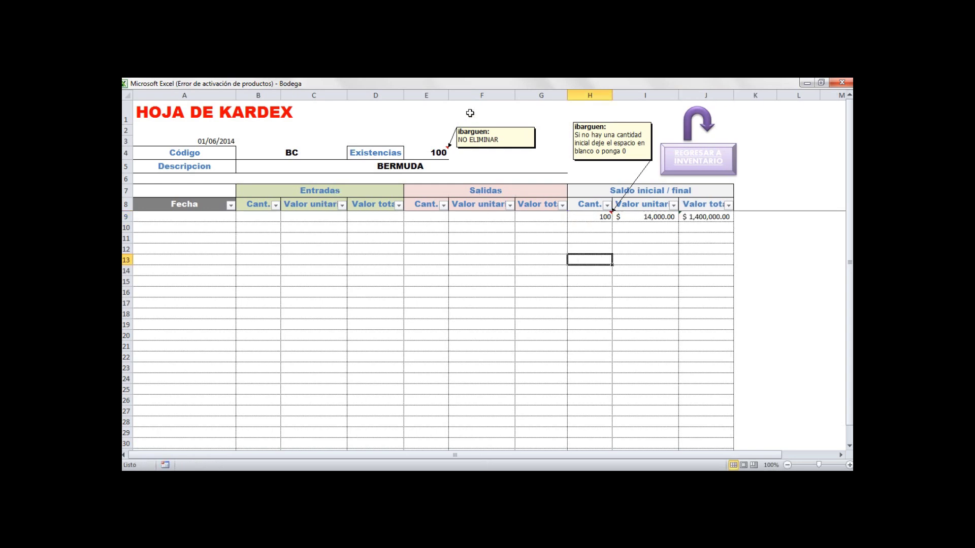
left_click(710, 157)
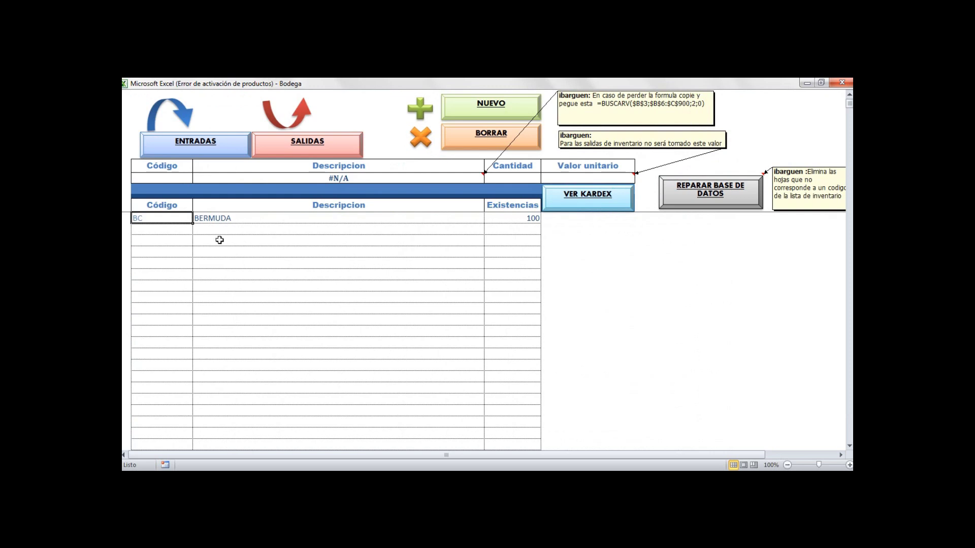
Type LC and LICRA directly into the row below BC, then clear those manual entries
left_click(186, 227)
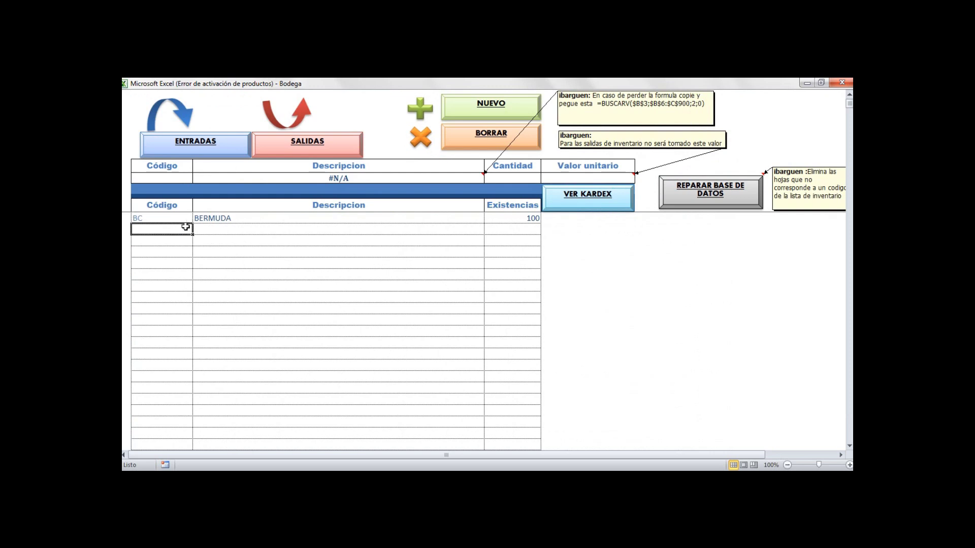
left_click(507, 110)
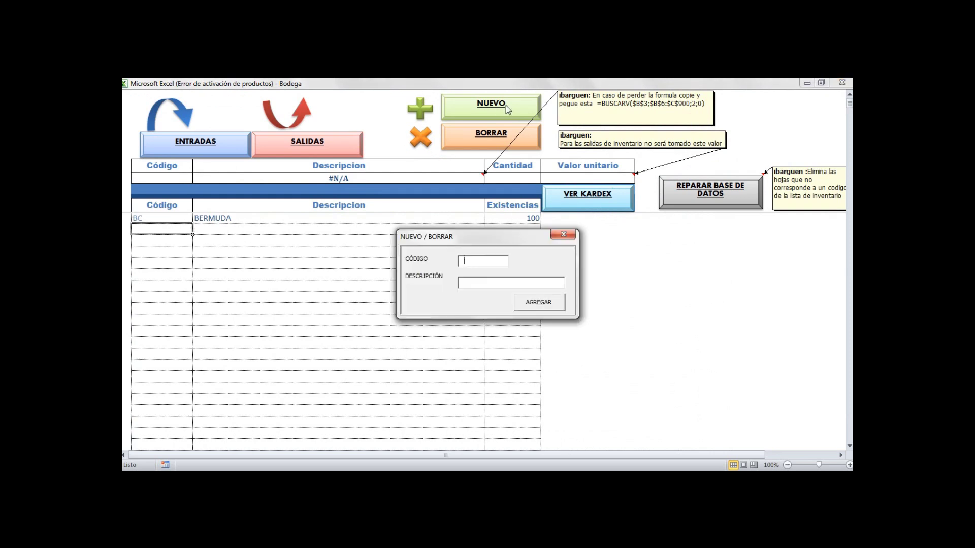
left_click(563, 234)
type("LC")
left_click(197, 229)
type("LICRA")
key("Return")
left_click(168, 234)
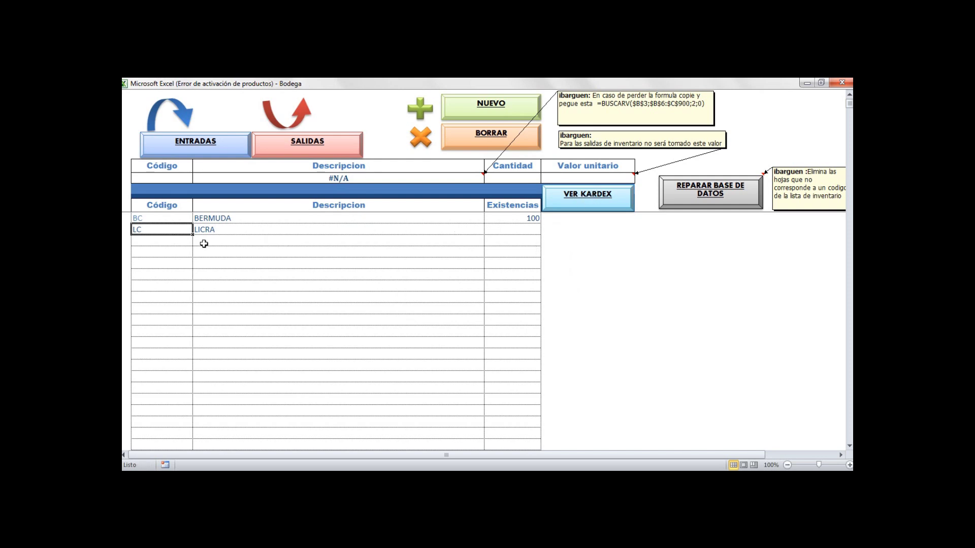
key("Right")
key("Delete")
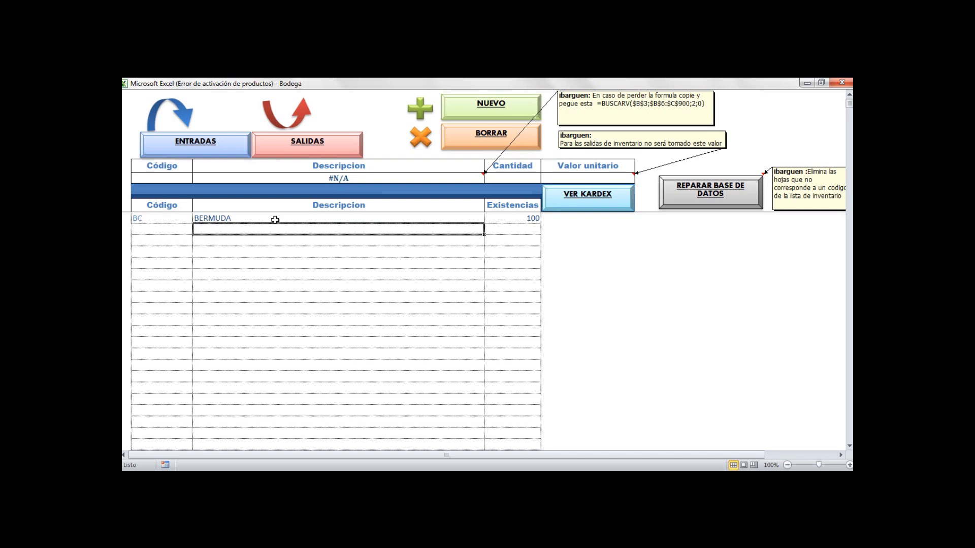
Add product LC, LICRA, to the inventory through the new-product form
left_click(498, 107)
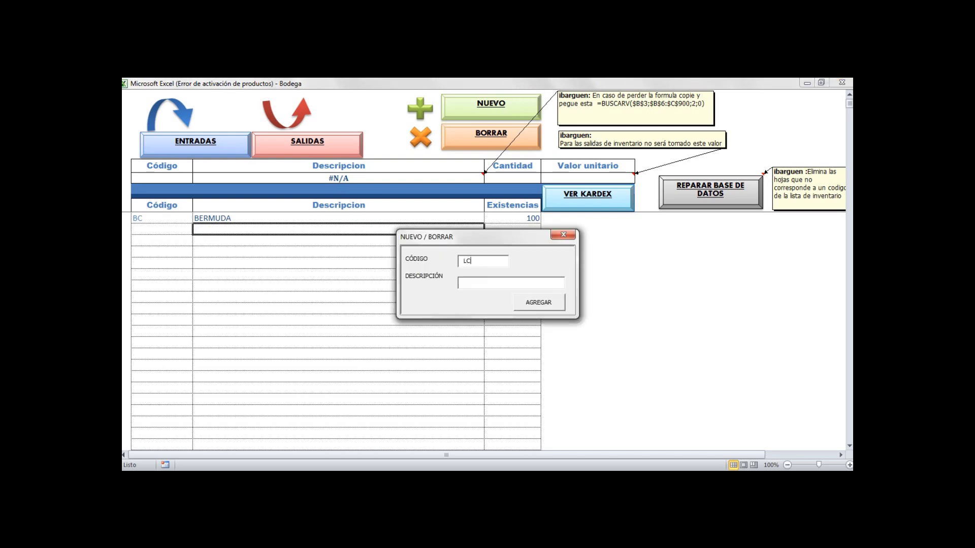
type("LICRA")
left_click(548, 311)
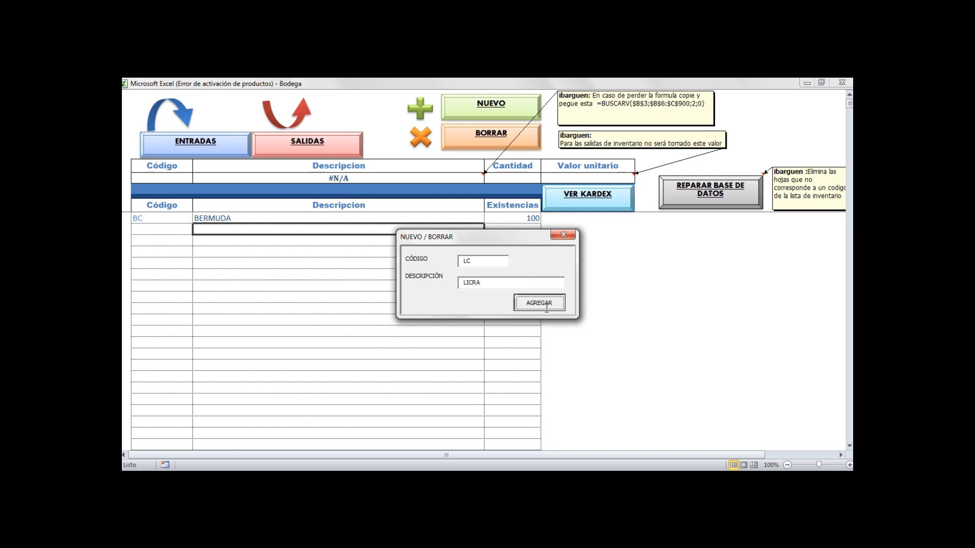
left_click(339, 285)
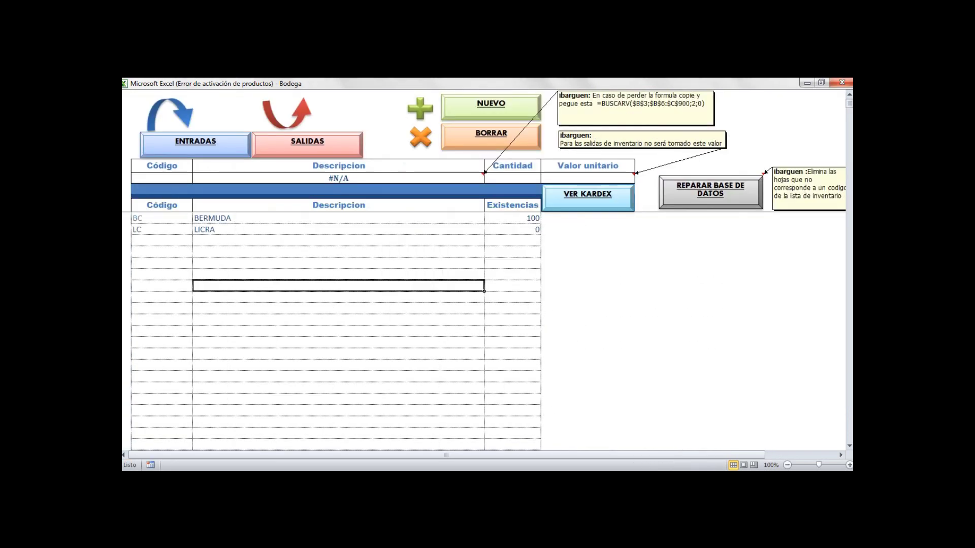
left_click(154, 232)
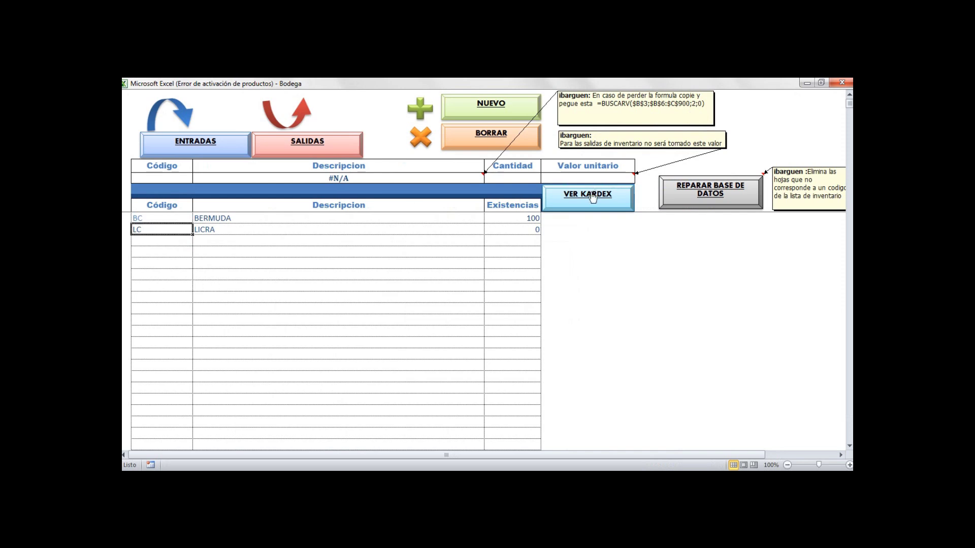
left_click(532, 228)
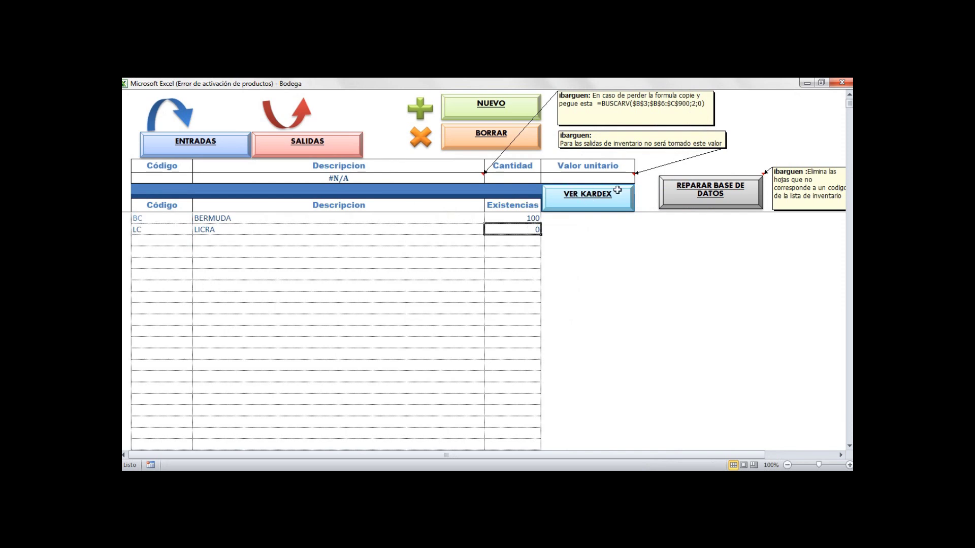
left_click(176, 229)
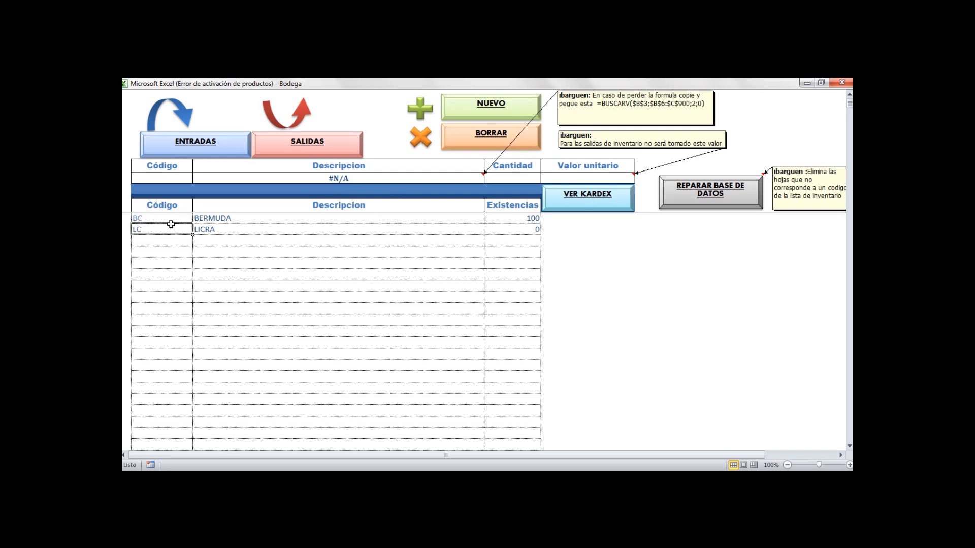
left_click(580, 202)
left_click(324, 263)
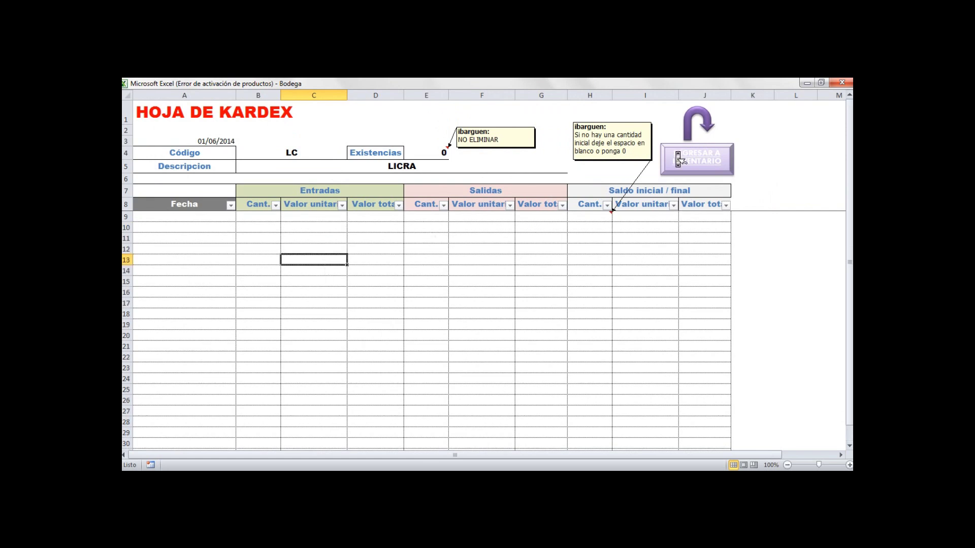
left_click(692, 155)
left_click(160, 170)
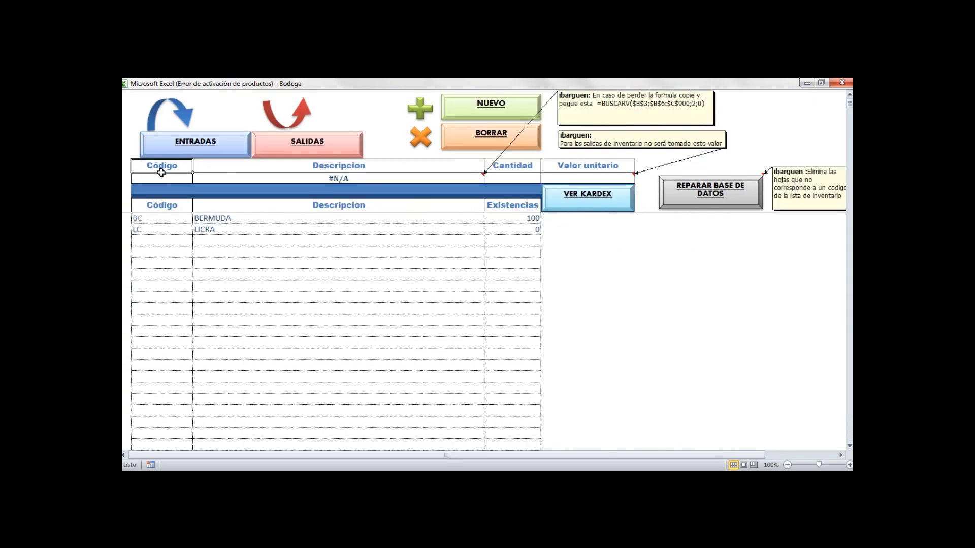
Record an ENTRADAS movement of 200 BC units at 14,500, raising stock to 300
left_click(162, 179)
type("BC")
key("Return")
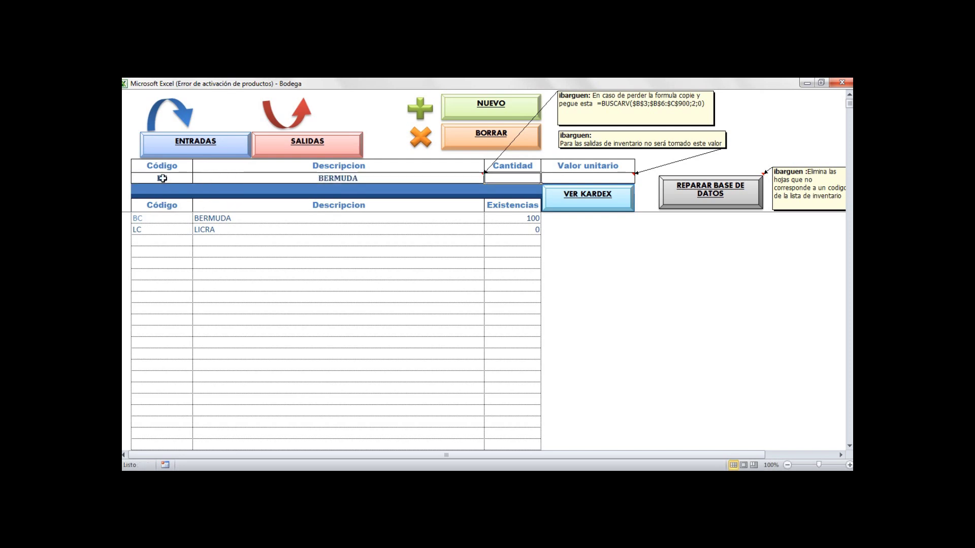
type("200")
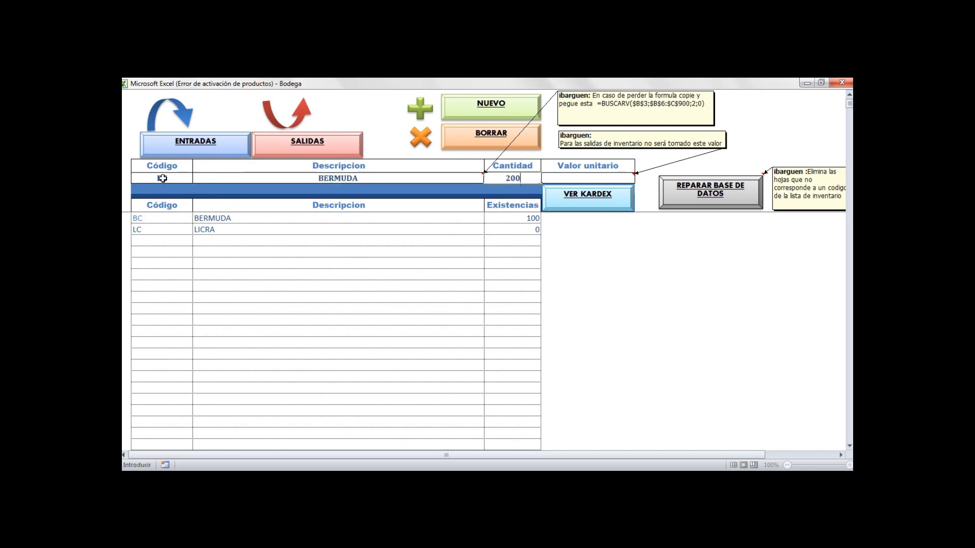
key("Return")
type("14500")
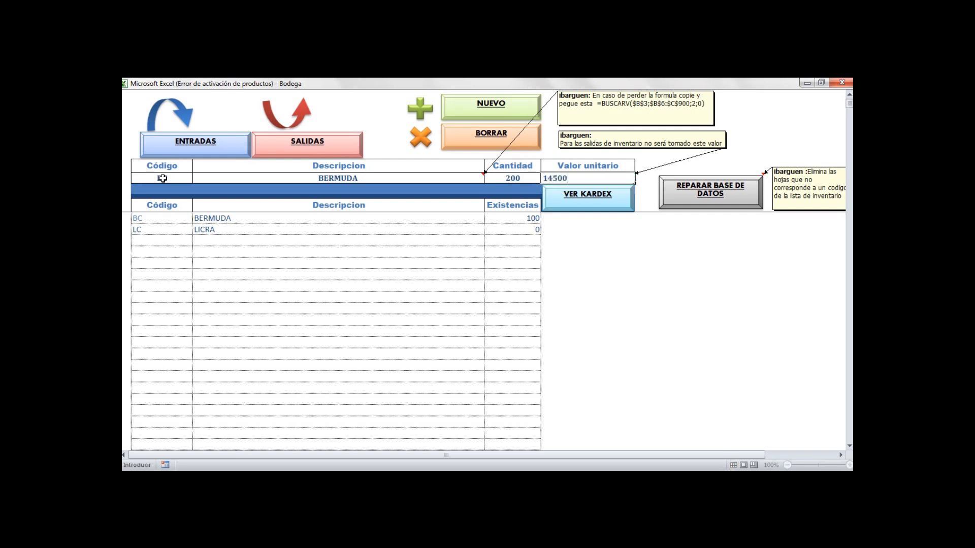
key("Return")
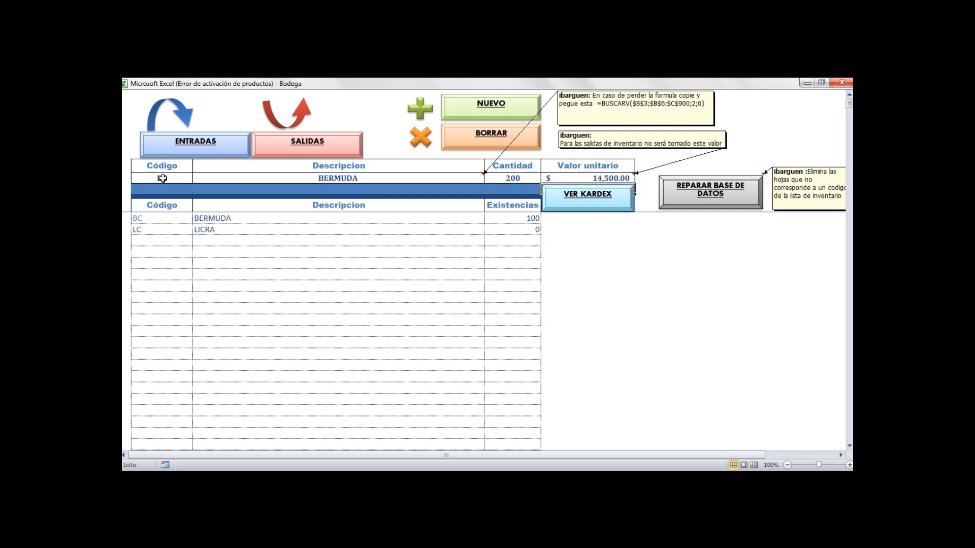
left_click(218, 143)
Fill in product code BC again in the Código input cell
left_click(178, 182)
type("BC")
key("Return")
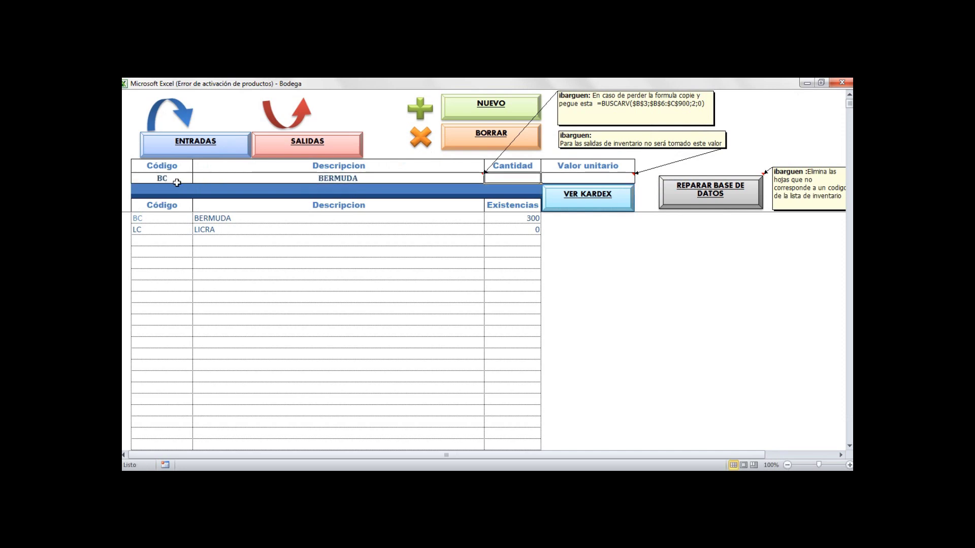
Record a 34-unit SALIDAS exit of BERMUDA with no unit value, leaving 266 in stock
type("34")
key("Return")
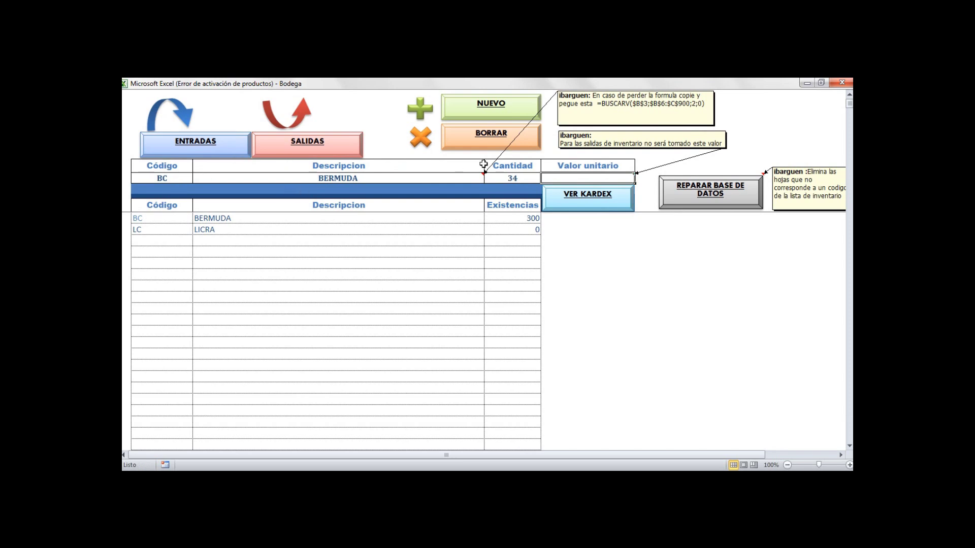
left_click(594, 177)
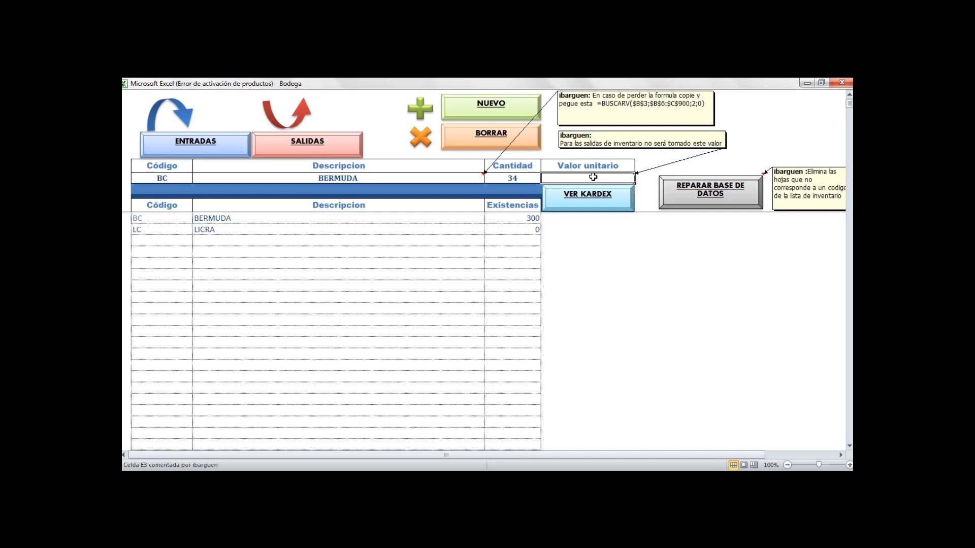
left_click(455, 282)
left_click(585, 177)
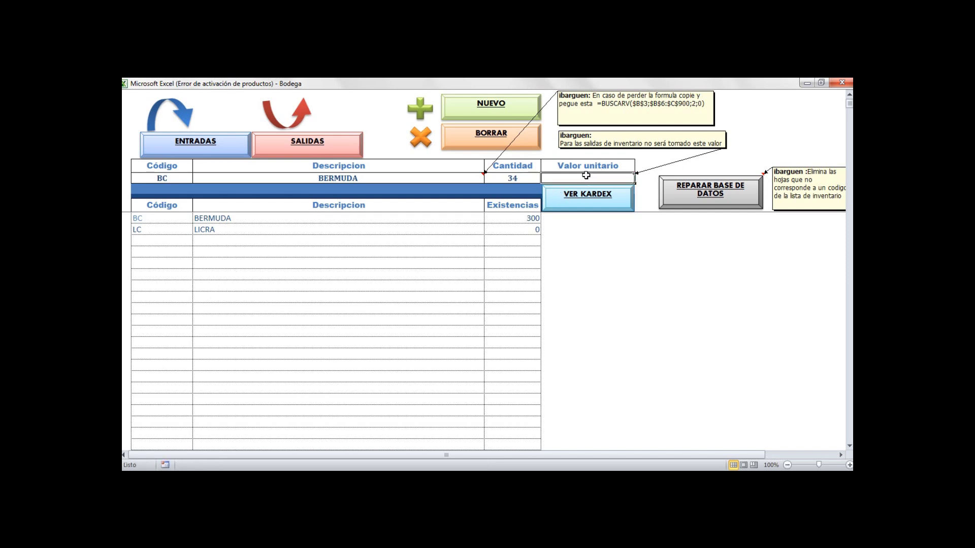
left_click(432, 239)
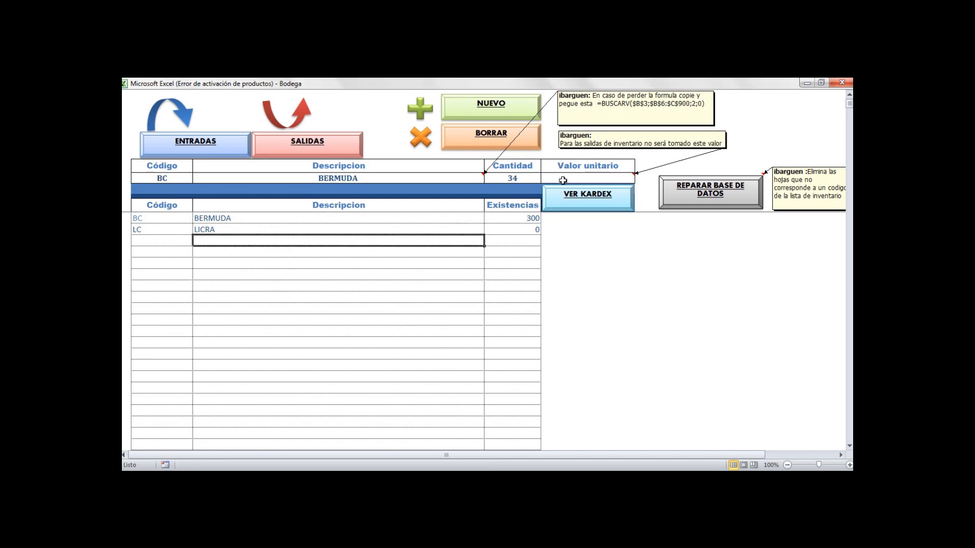
left_click(563, 180)
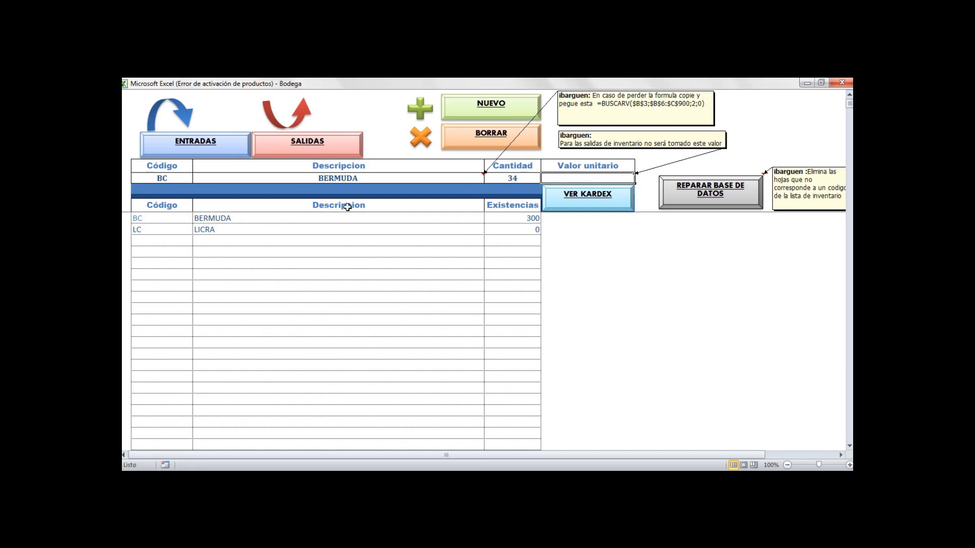
left_click(298, 144)
left_click(260, 263)
left_click(517, 218)
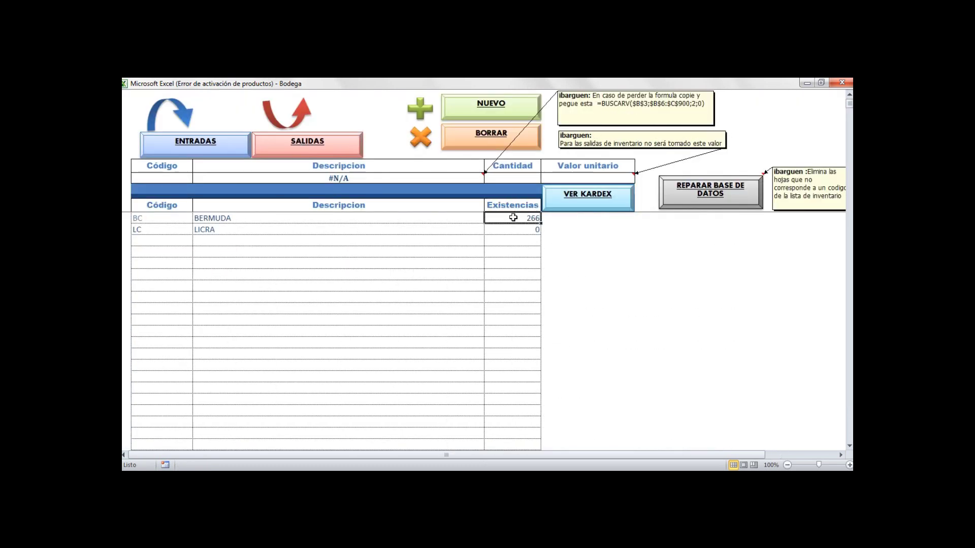
Record an ENTRADAS movement of 200 LC units at 20,000, bringing LICRA's stock to 200
left_click(174, 238)
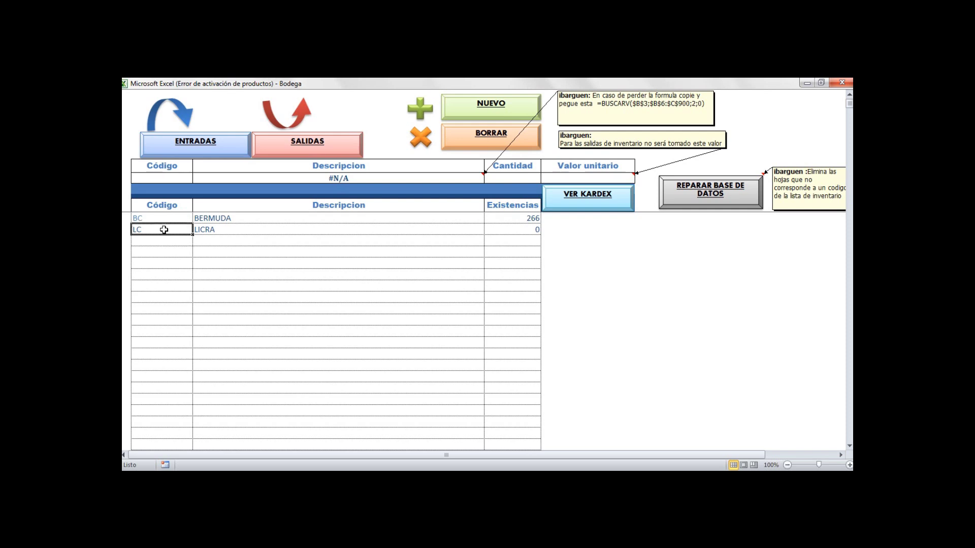
left_click(173, 180)
type("LC")
key("Return")
type("200")
key("Return")
type("2000")
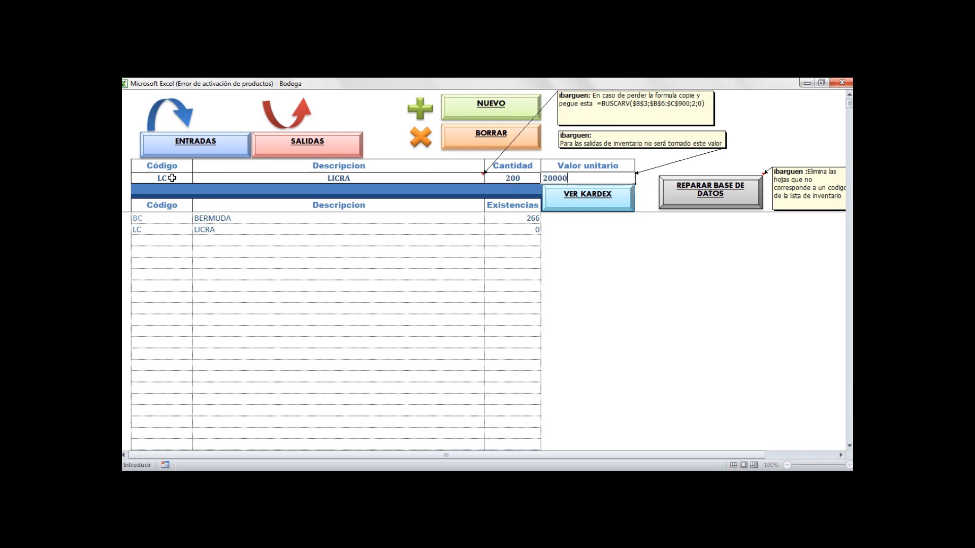
key("Return")
left_click(185, 156)
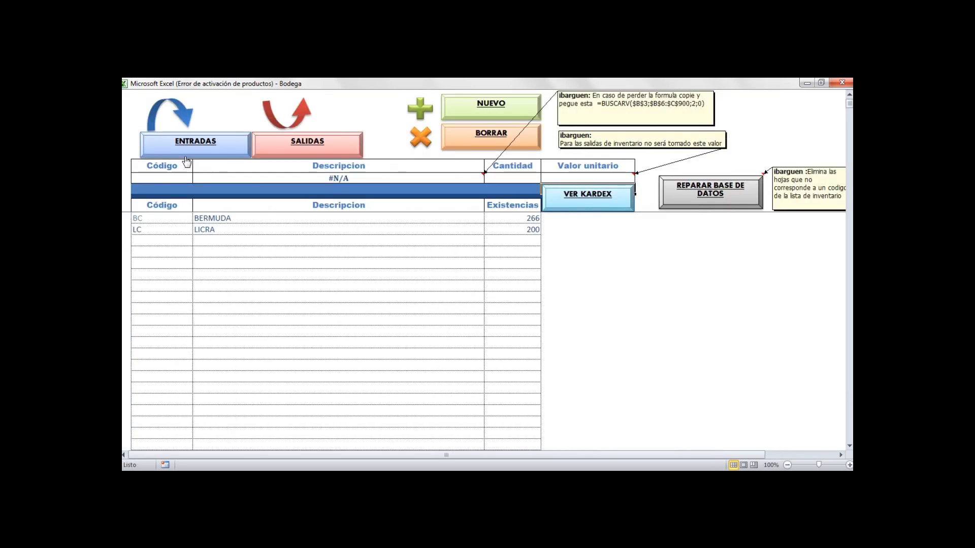
left_click(528, 228)
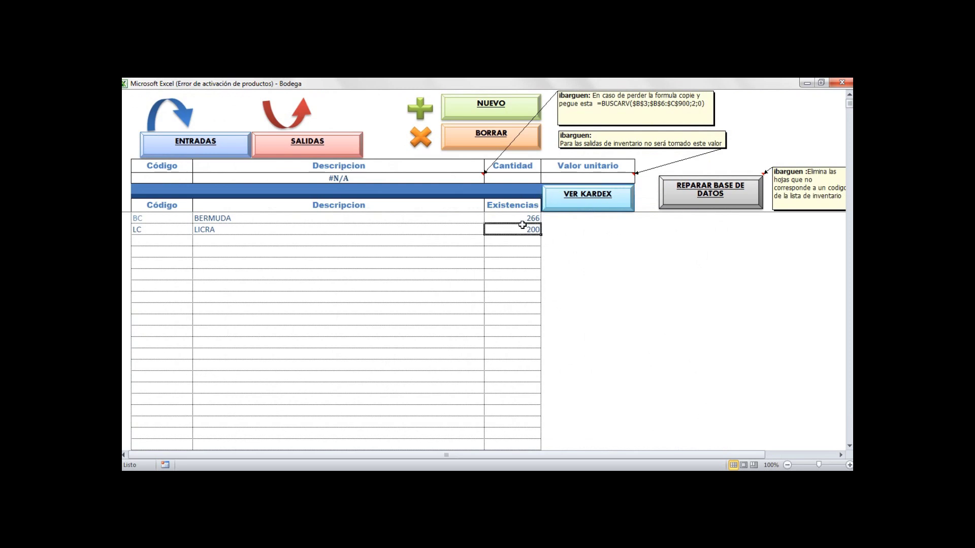
Select code LC and show LICRA's kardex sheet
left_click(176, 228)
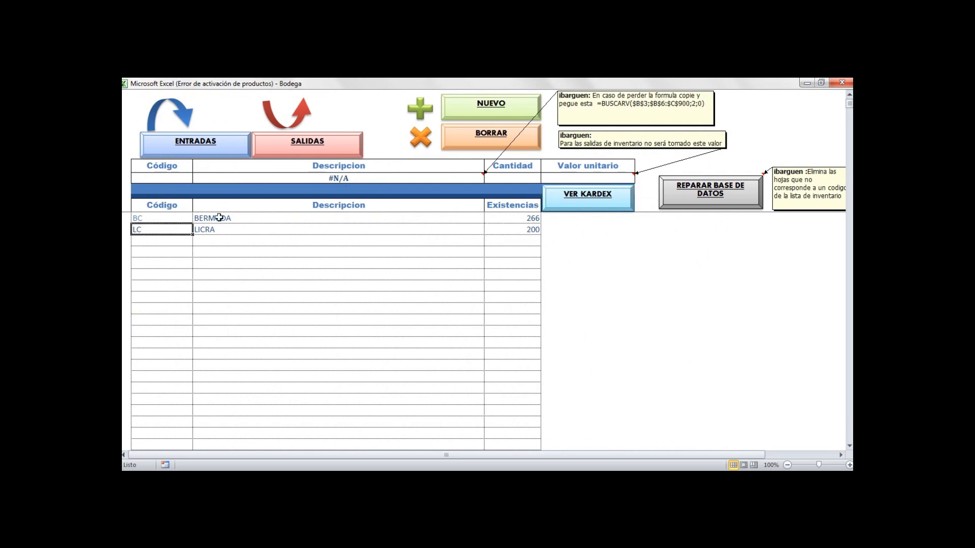
left_click(586, 196)
left_click(502, 278)
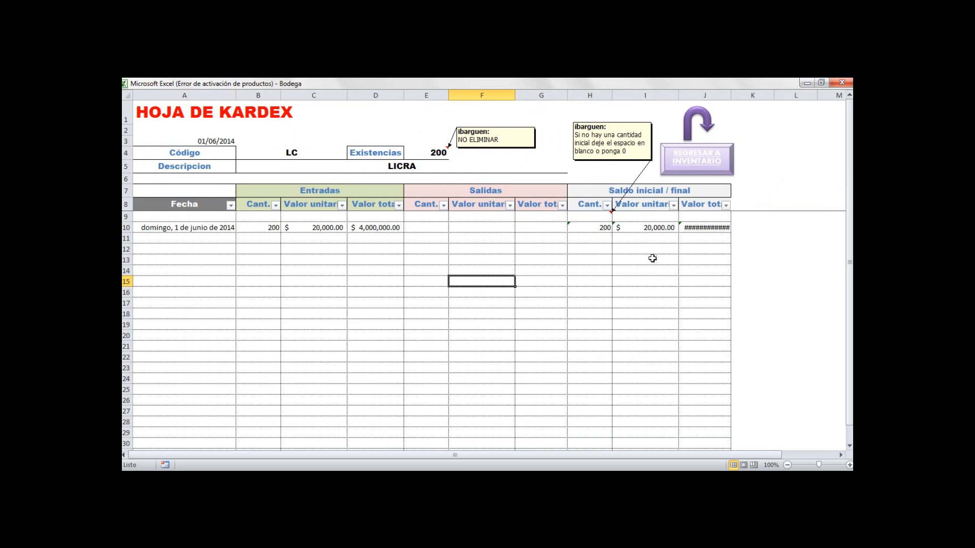
Check the J10 total formula, then enter 100 as LICRA's opening quantity in H9
double_click(711, 228)
key("Return")
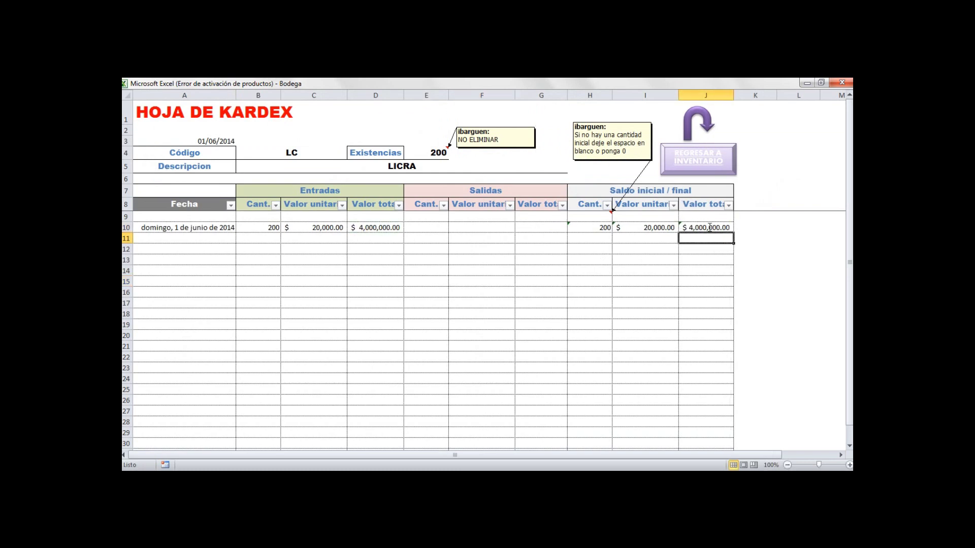
left_click(684, 265)
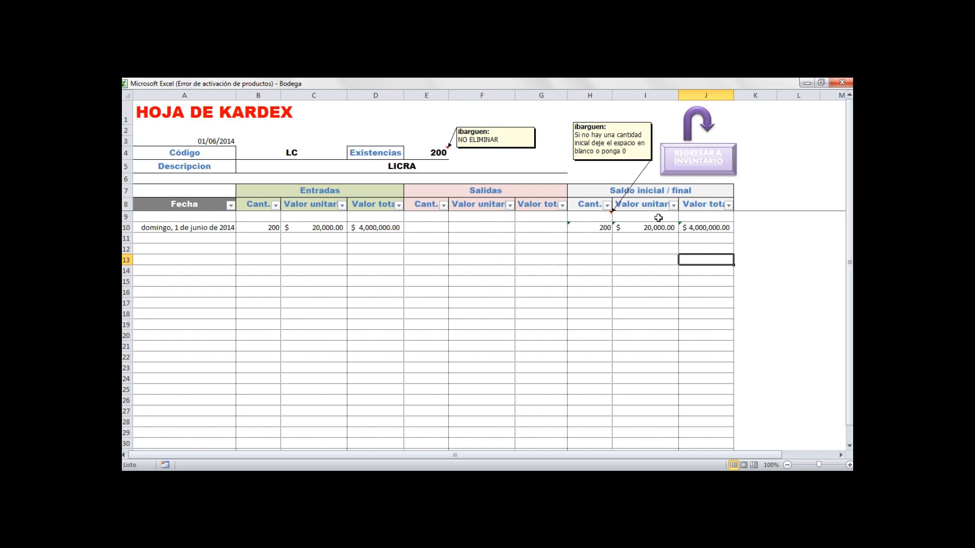
left_click(602, 219)
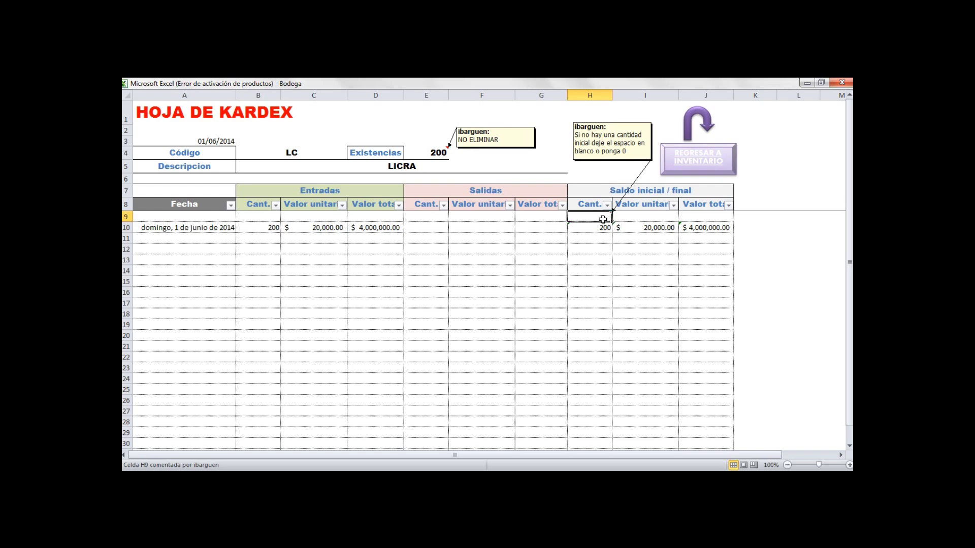
double_click(603, 219)
type("100")
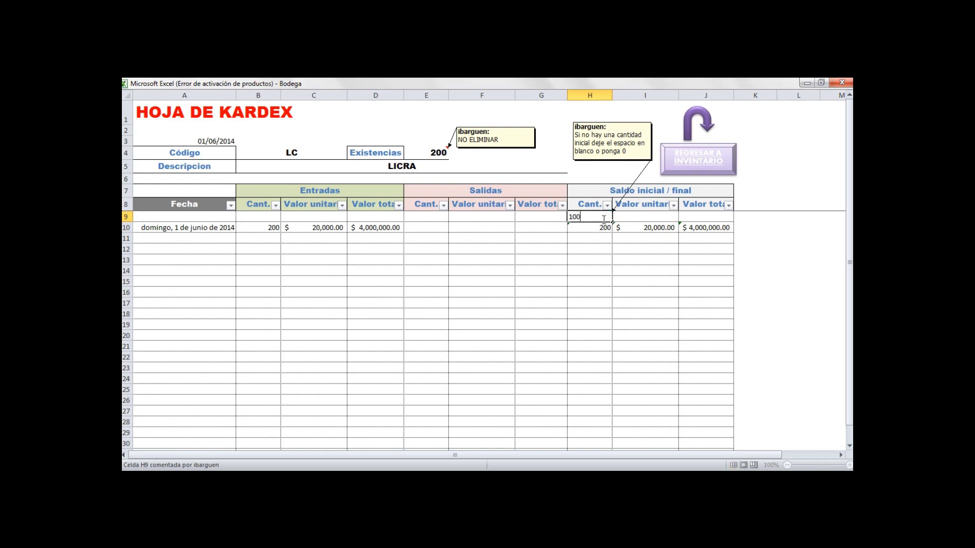
key("Tab")
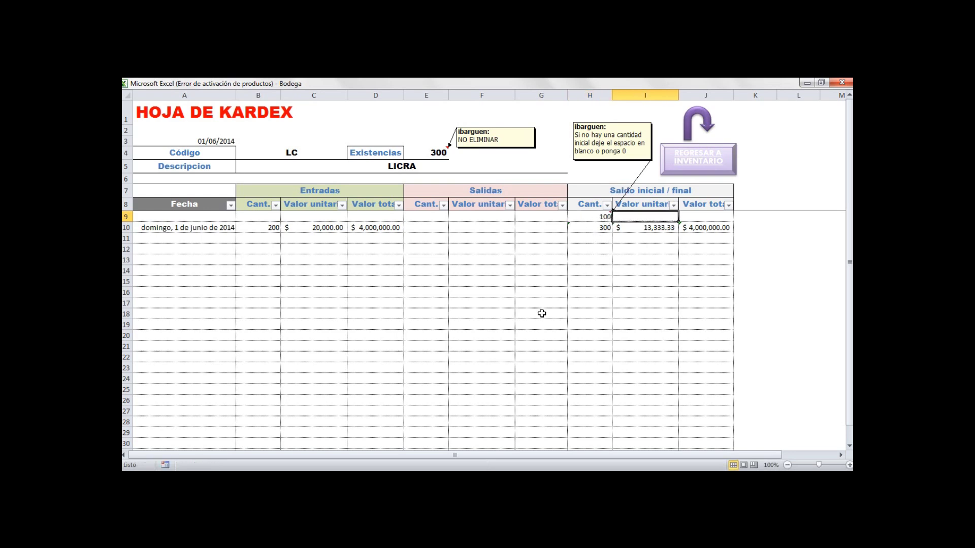
Enter the unit value in I9 and total the opening balance in J9 with =H9*I9
type("1900")
key("Tab")
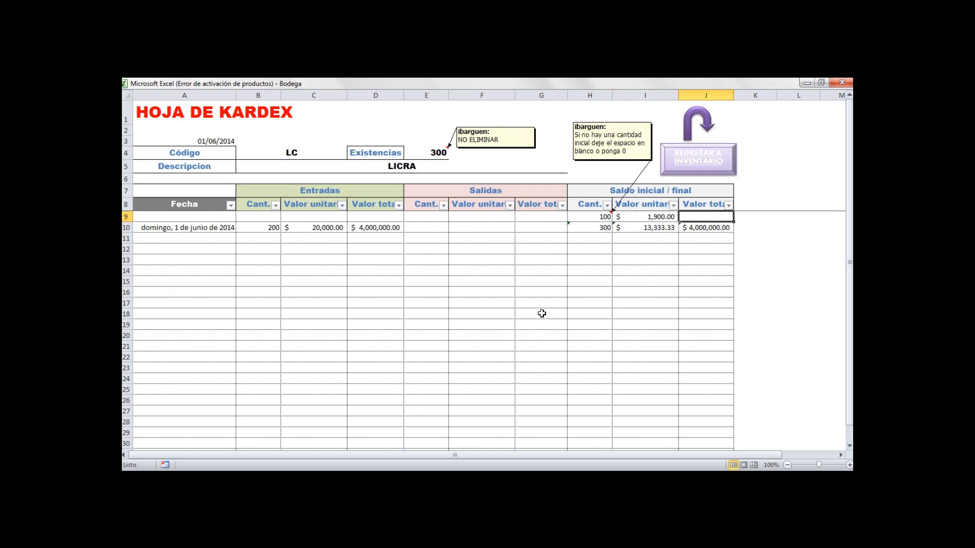
type("=")
key("Left")
key("Left")
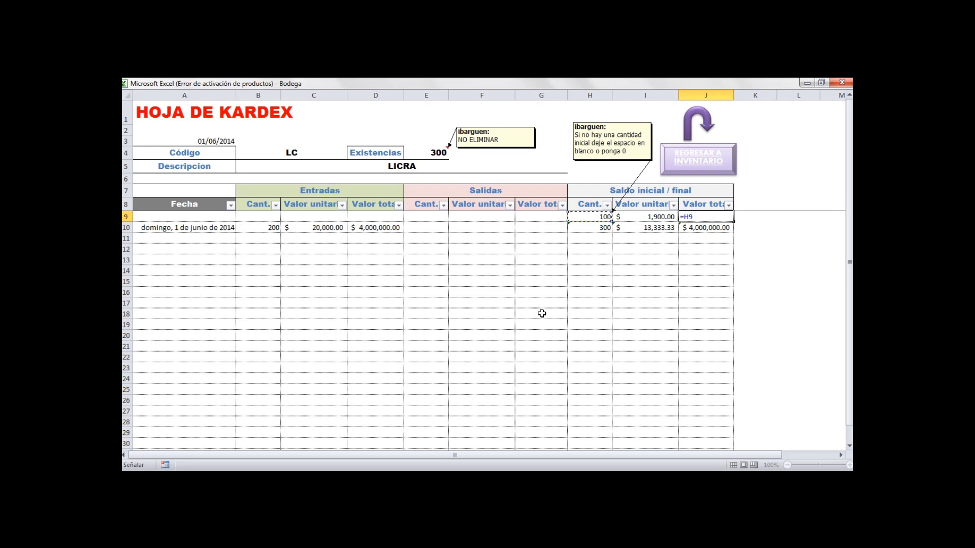
type("*")
key("Left")
key("Return")
Correct the I9 unit value to 19,000 and return to the inventory sheet
key("Up")
key("Left")
type("1")
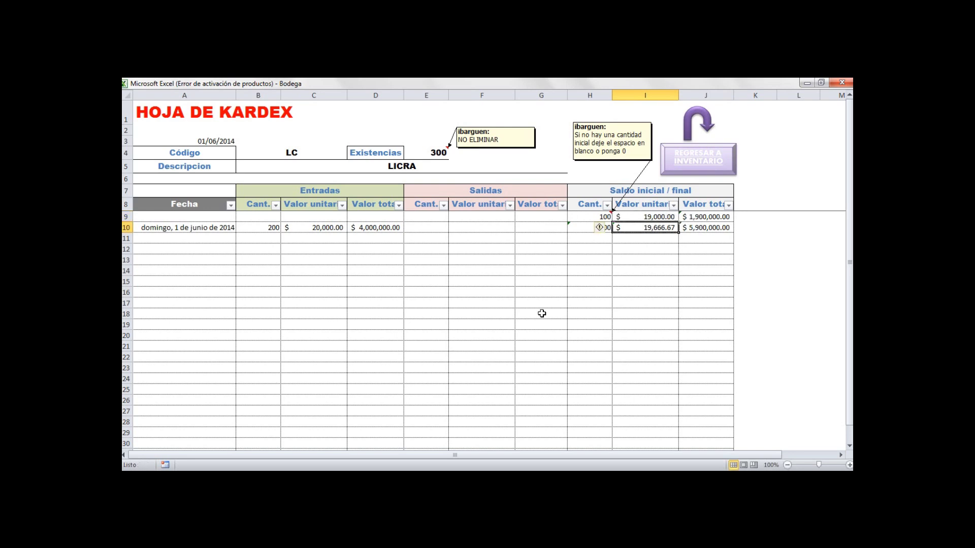
left_click(541, 390)
left_click(579, 238)
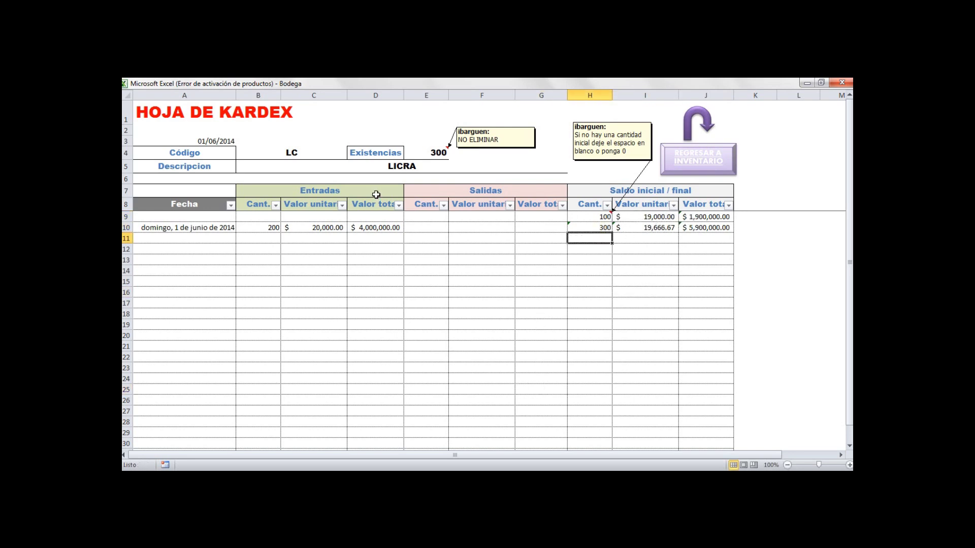
left_click(686, 152)
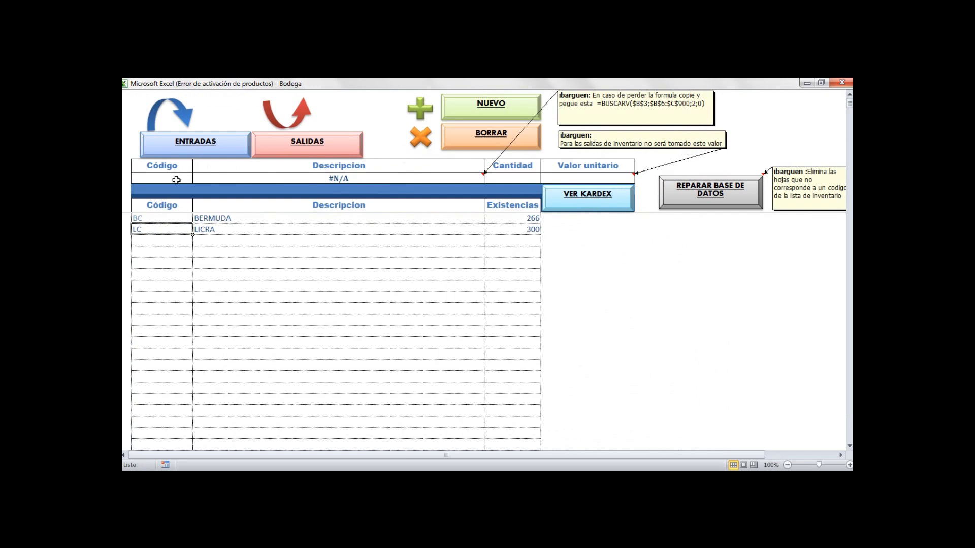
left_click(160, 219)
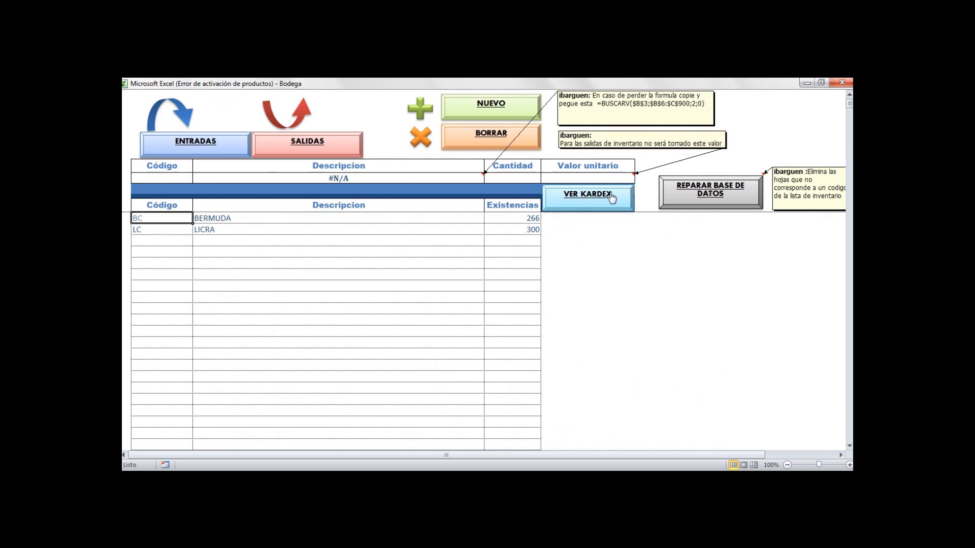
left_click(588, 195)
left_click(500, 312)
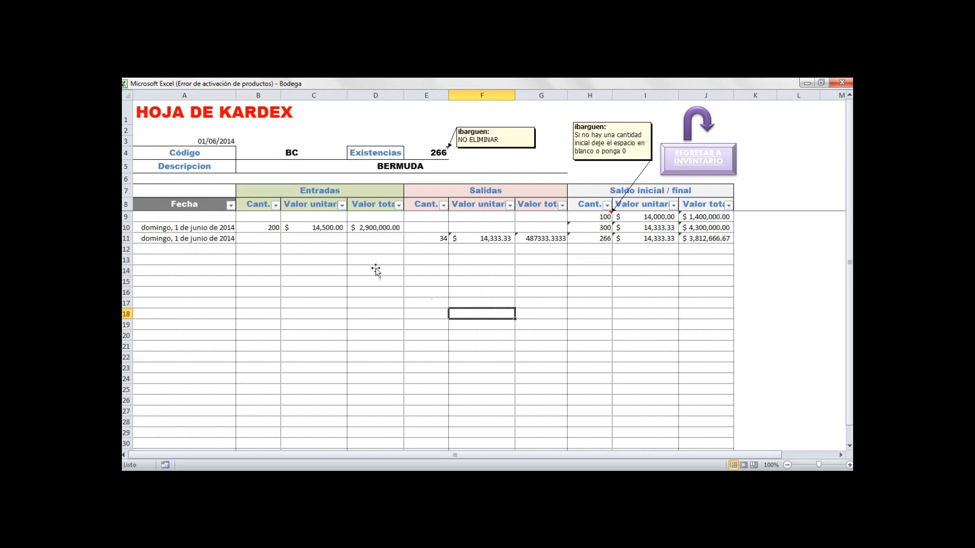
left_click(517, 229)
left_click(487, 238)
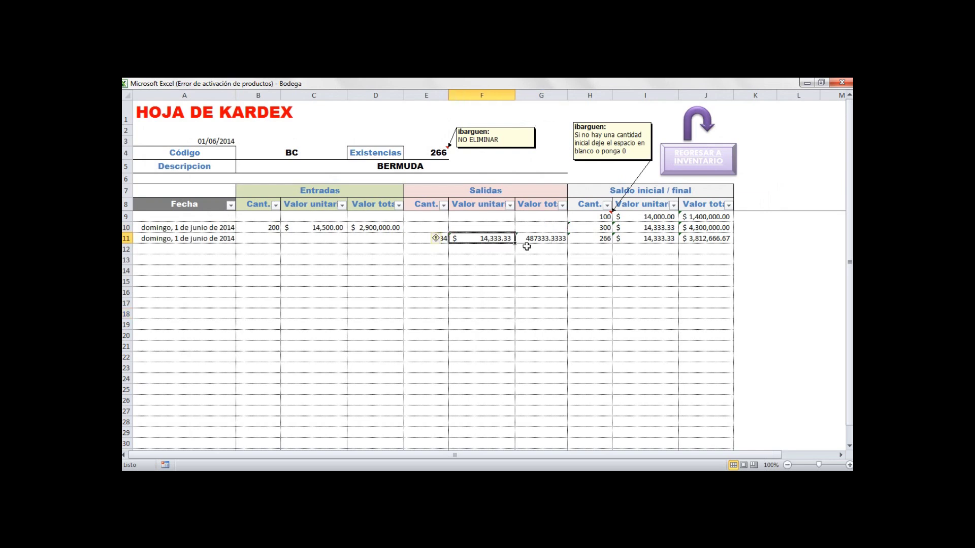
left_click(458, 261)
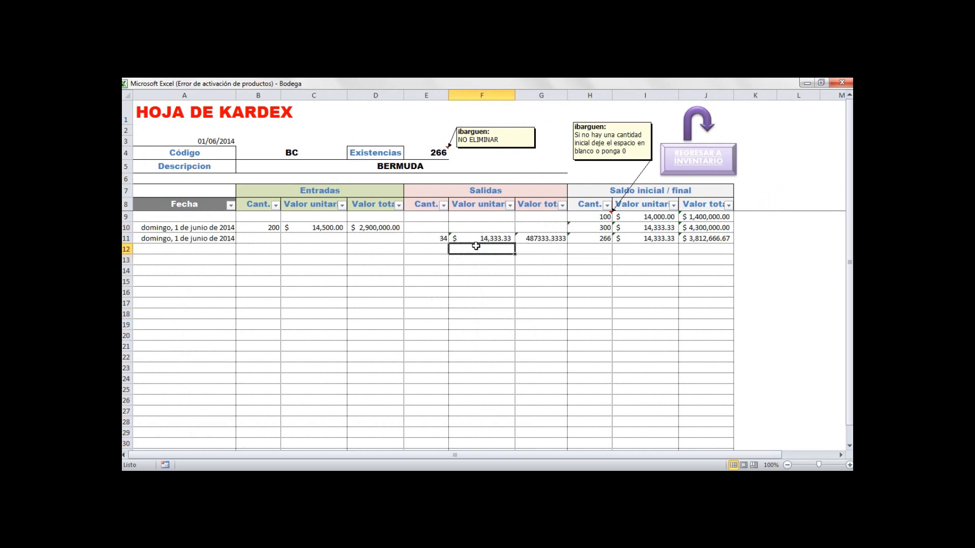
left_click(556, 230)
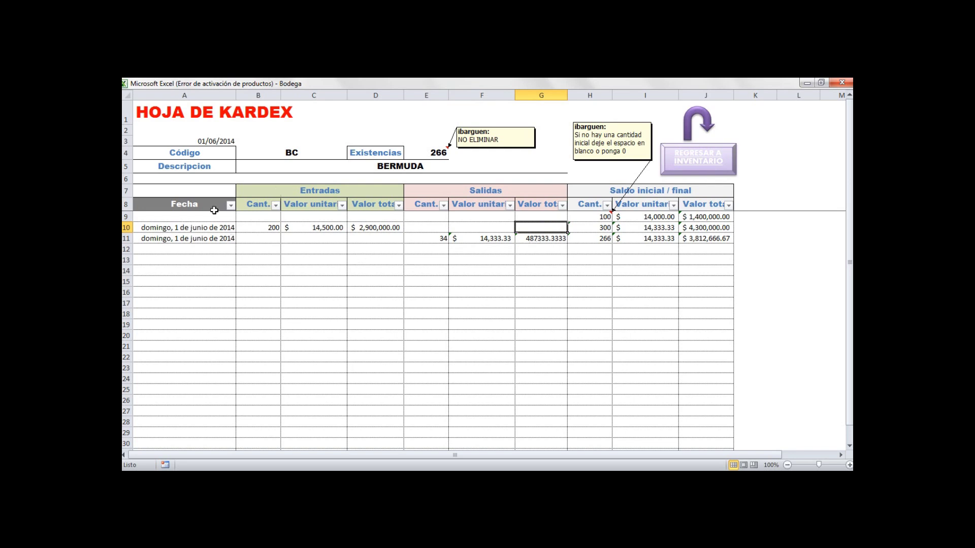
left_click(230, 206)
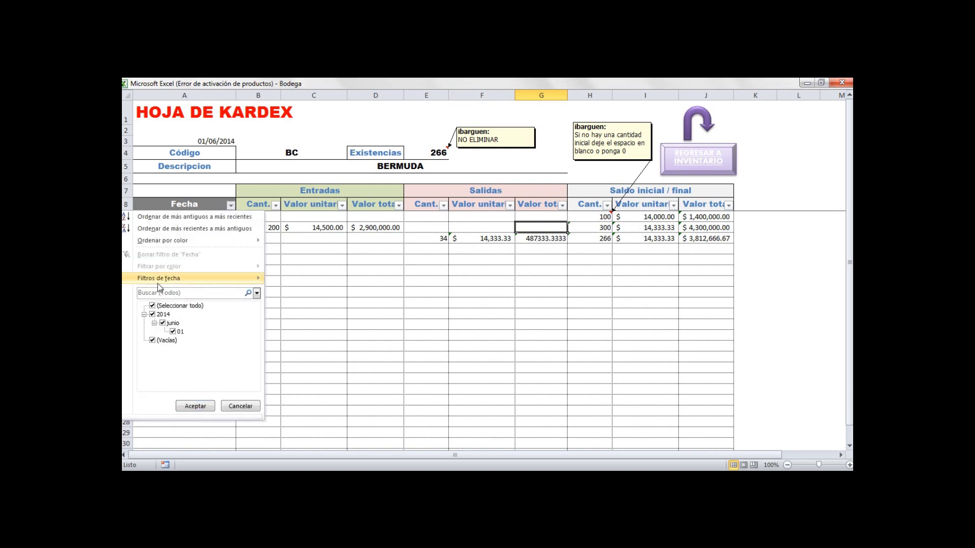
mouse_move(167, 278)
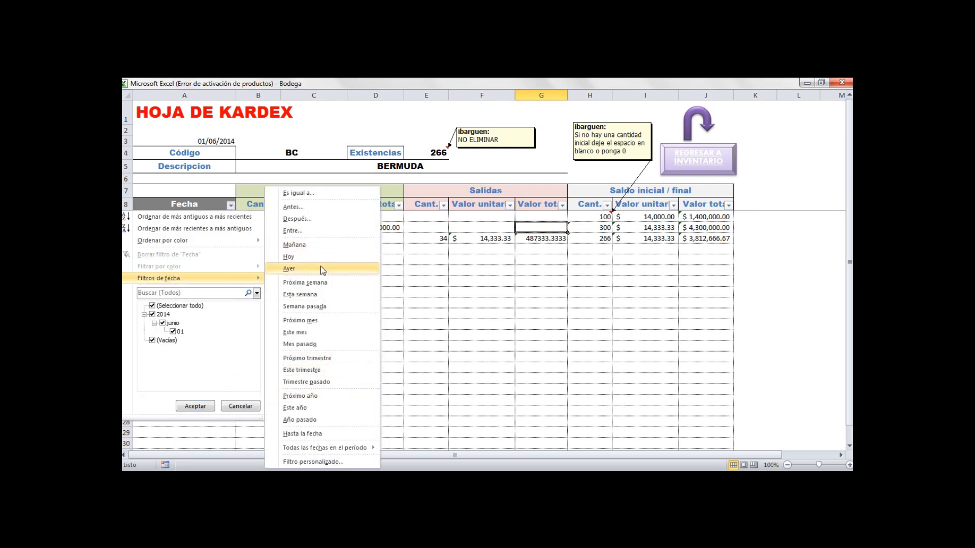
left_click(532, 314)
left_click(715, 154)
left_click(434, 288)
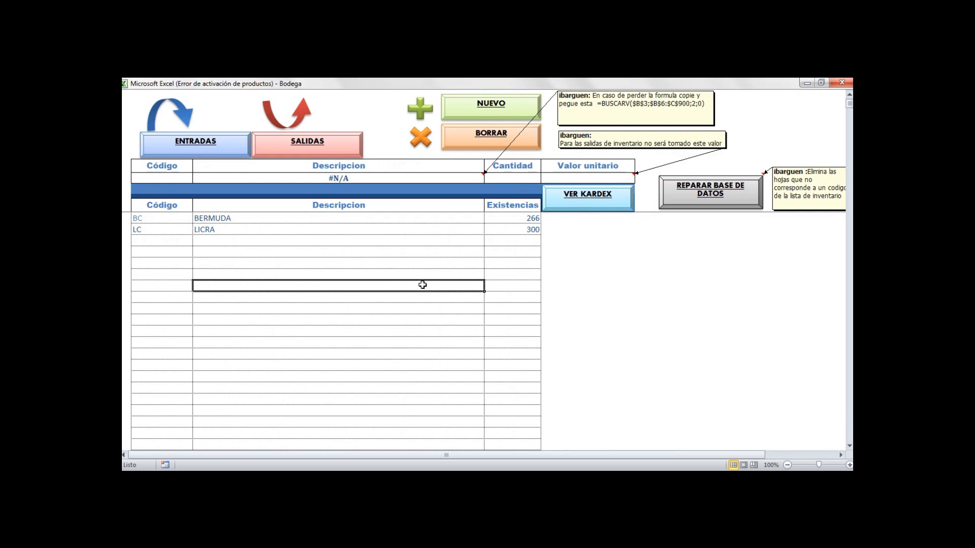
left_click(170, 228)
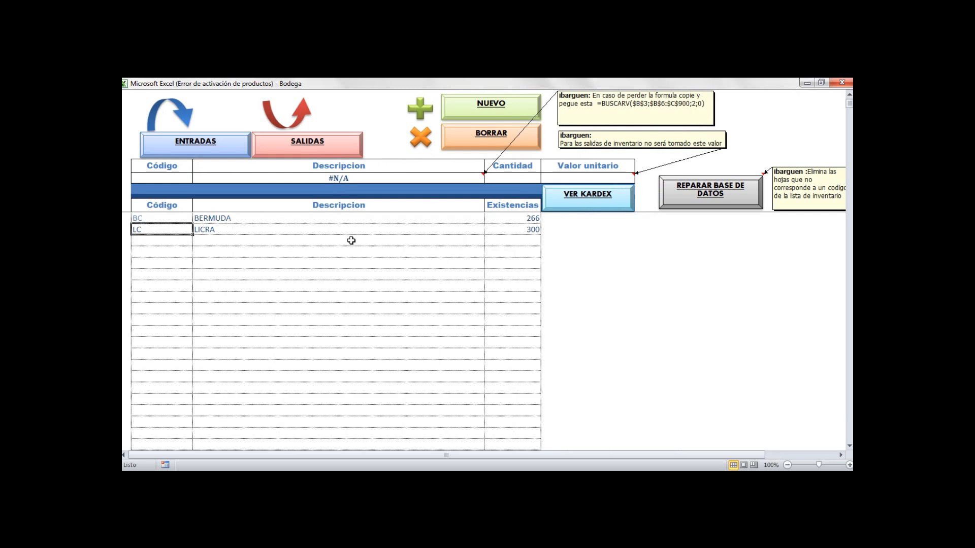
left_click(478, 138)
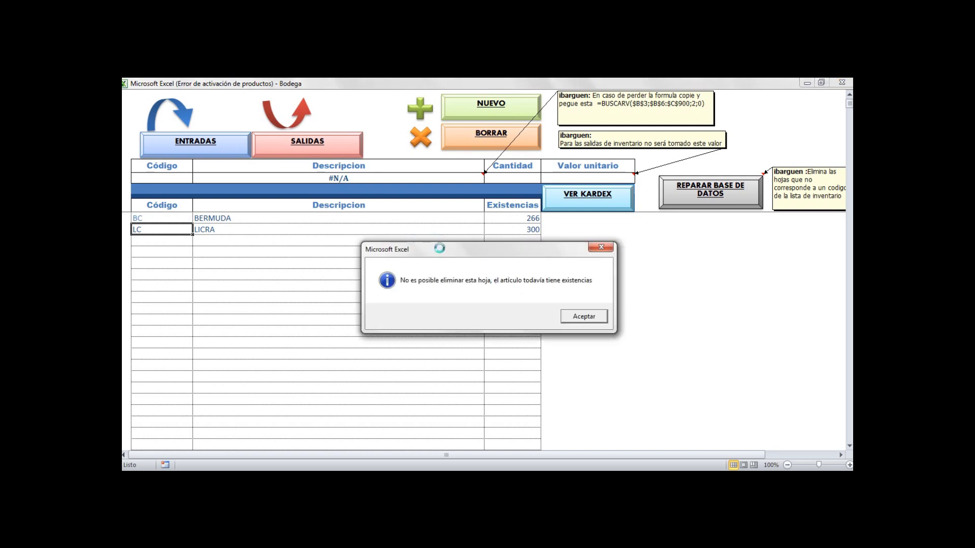
left_click_drag(437, 248, 369, 263)
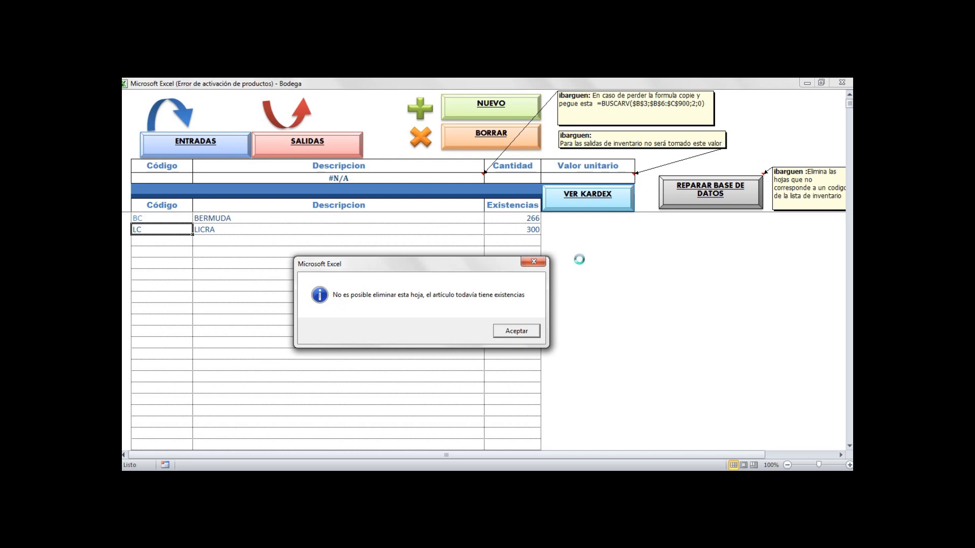
left_click(523, 333)
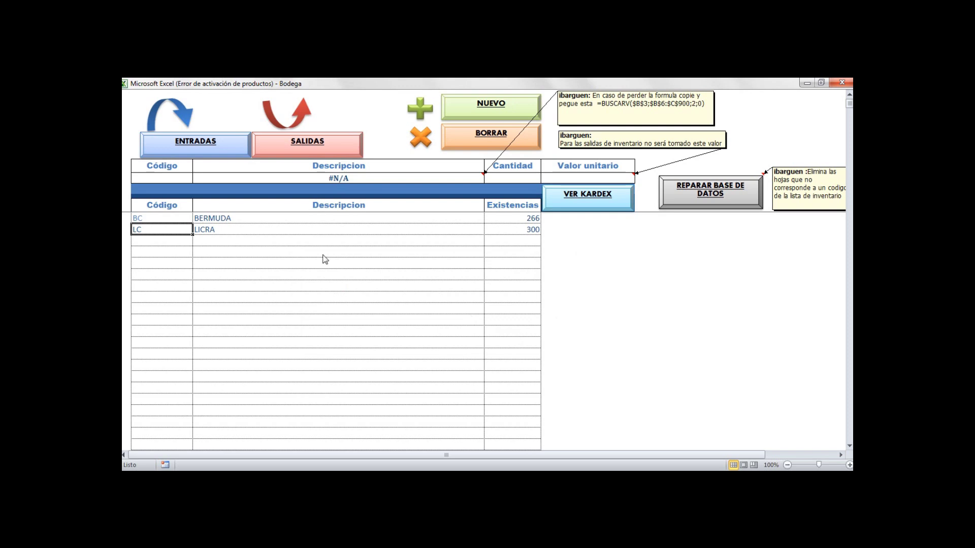
left_click(163, 178)
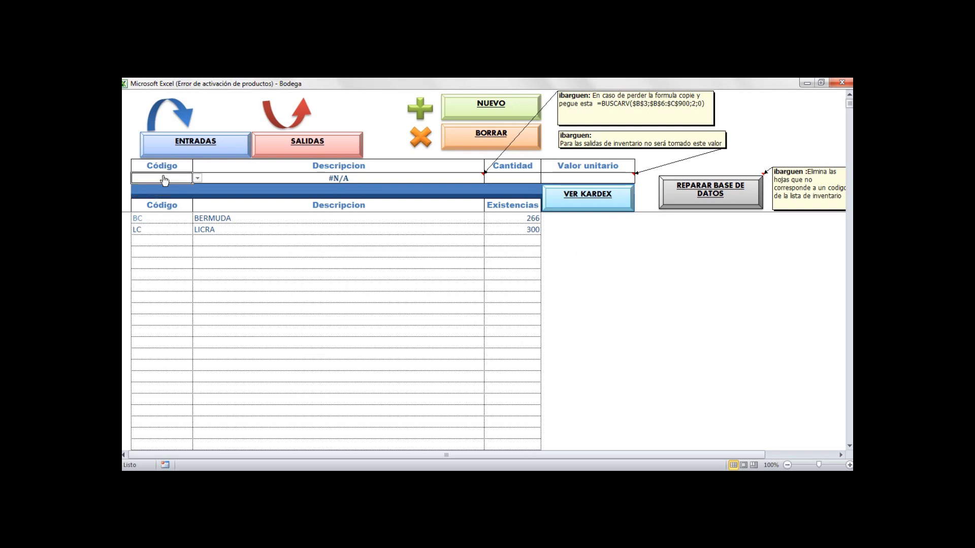
Record a 300-unit SALIDAS exit for LC, zeroing LICRA's stock, then BORRAR product LC
type("LC")
key("Return")
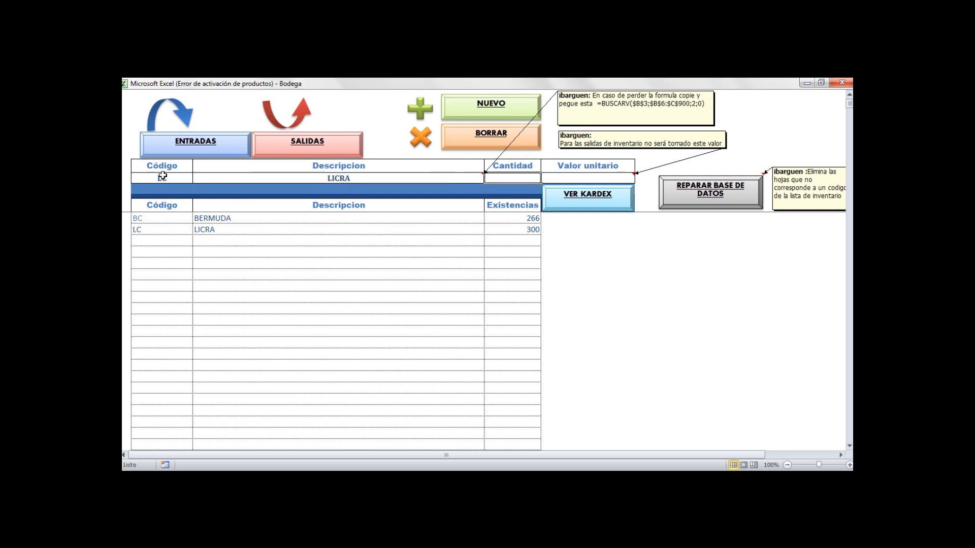
type("300")
key("Return")
left_click(297, 143)
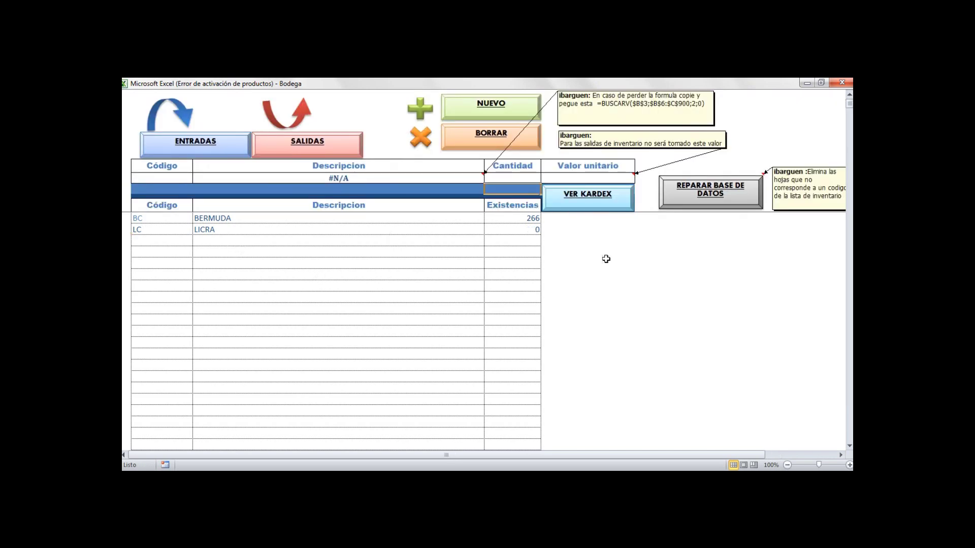
left_click(507, 230)
left_click(152, 229)
left_click(501, 136)
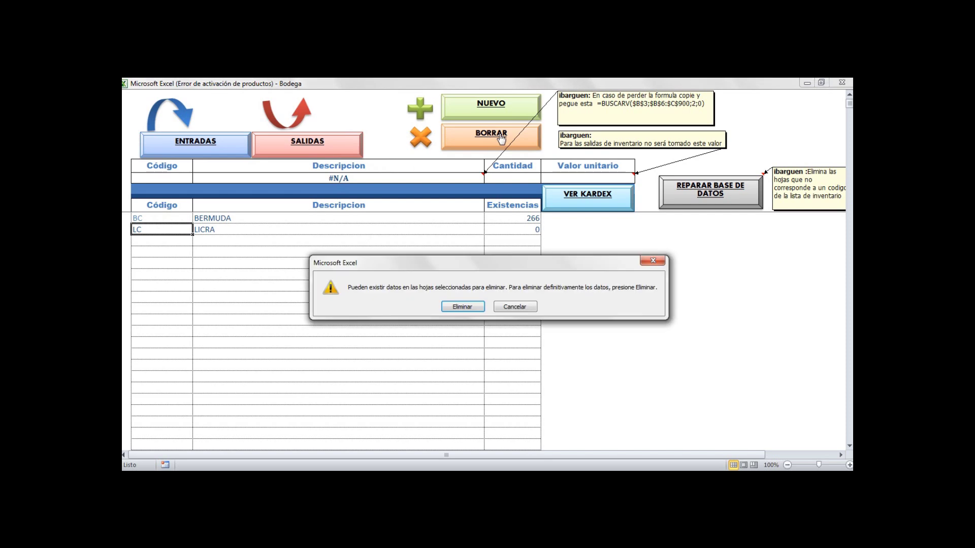
Confirm permanently deleting the LICRA sheet and select the LC product row
key("Return")
left_click(444, 289)
left_click(163, 229)
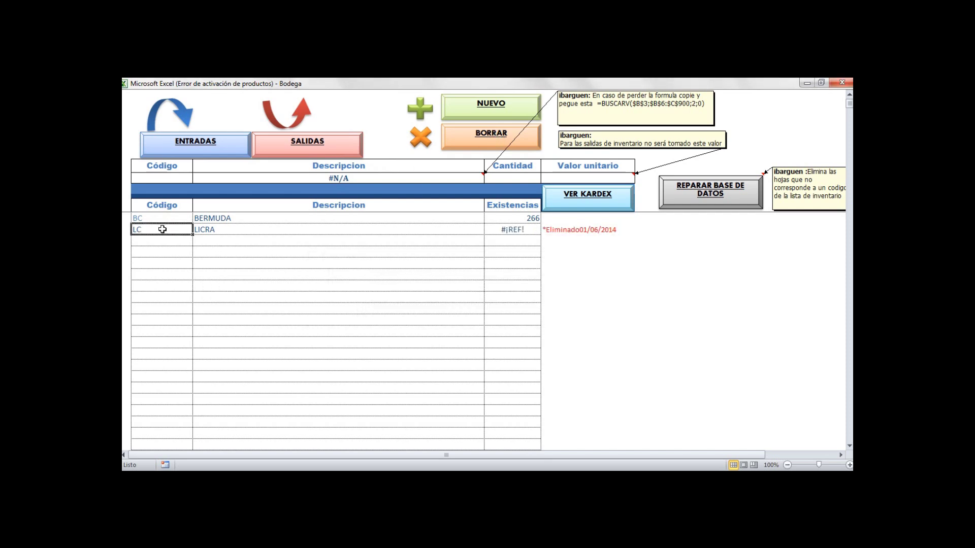
Inspect the LC row: #¡REF! stock, LICRA description and the *Eliminado01/06/2014 note
key("Right")
key("Right")
key("Right")
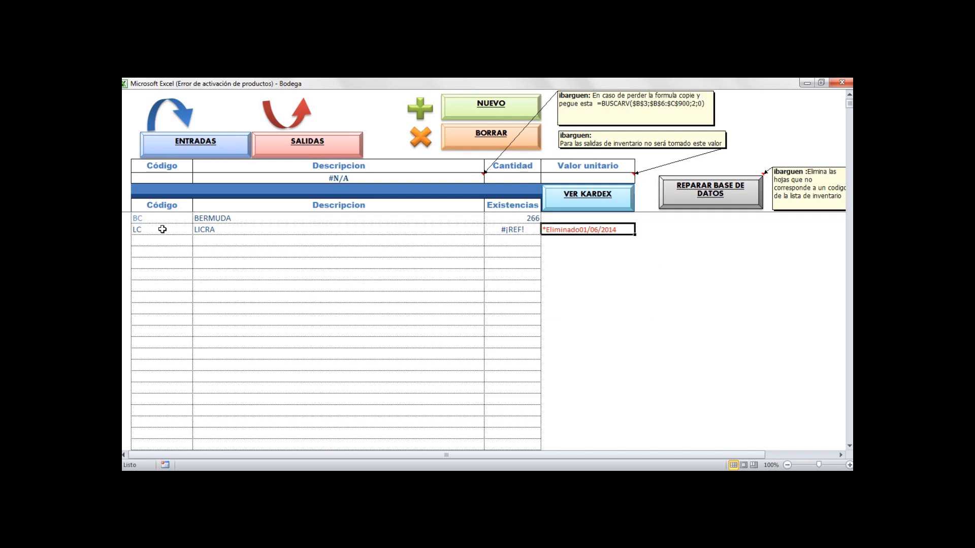
key("Left")
key("Left")
key("Left")
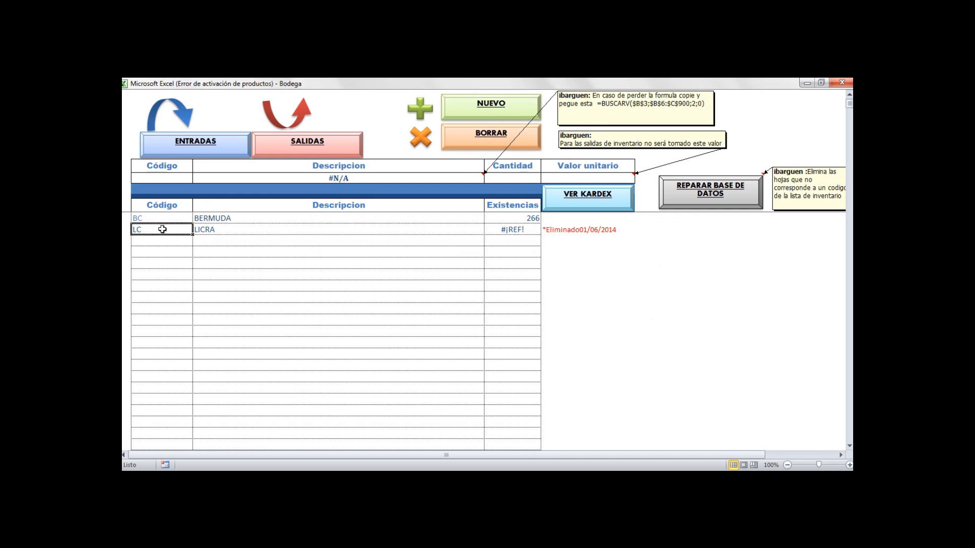
key("Right")
key("Right")
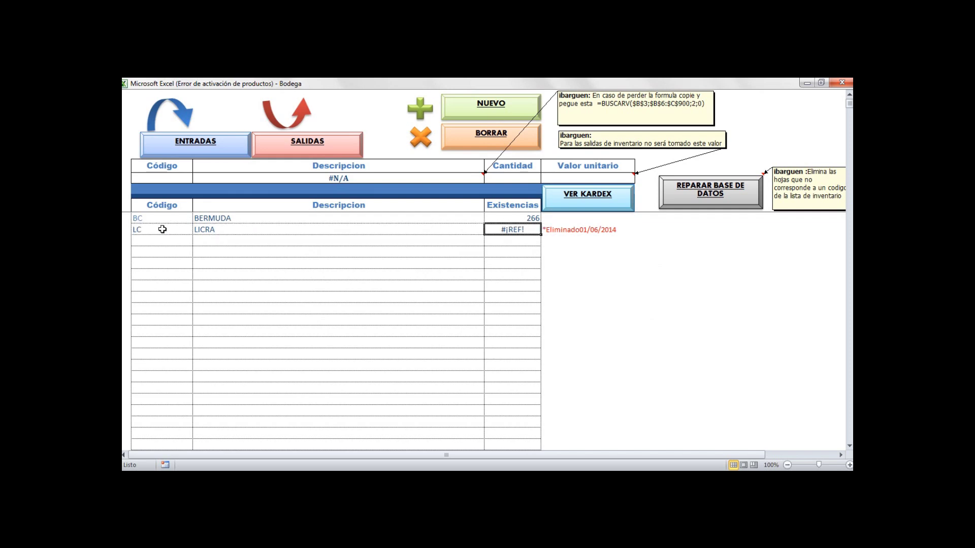
key("Right")
key("Left")
key("Left")
key("Left")
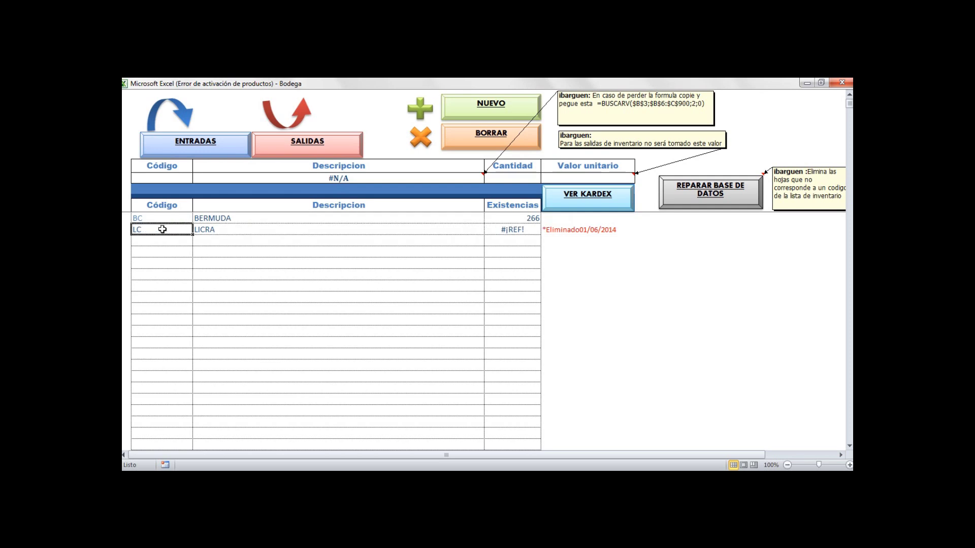
key("Right")
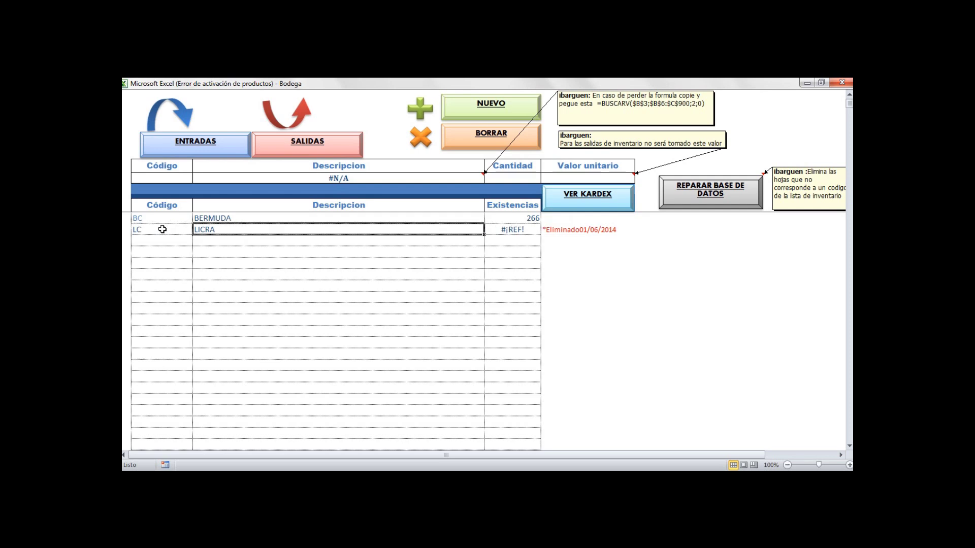
key("Right")
key("Right")
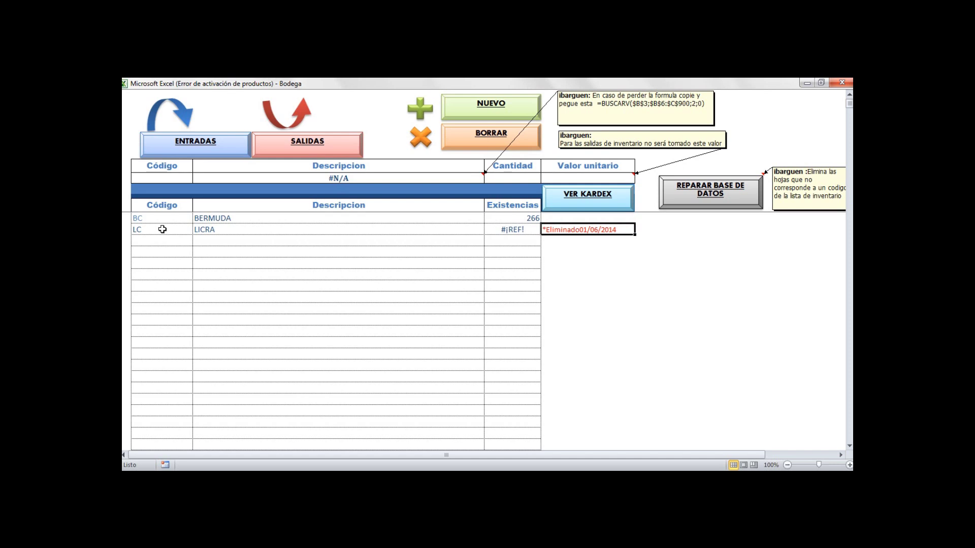
key("Left")
key("Left")
key("Left")
key("Right")
key("Right")
key("Right")
left_click(187, 240)
left_click_drag(234, 238, 252, 234)
left_click(486, 239)
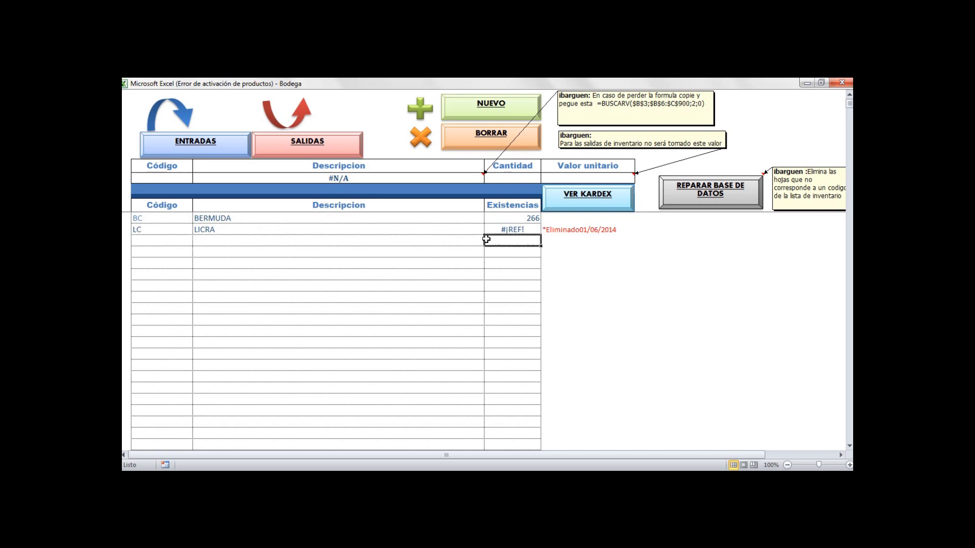
left_click(151, 241)
left_click_drag(152, 242, 152, 307)
left_click(153, 308)
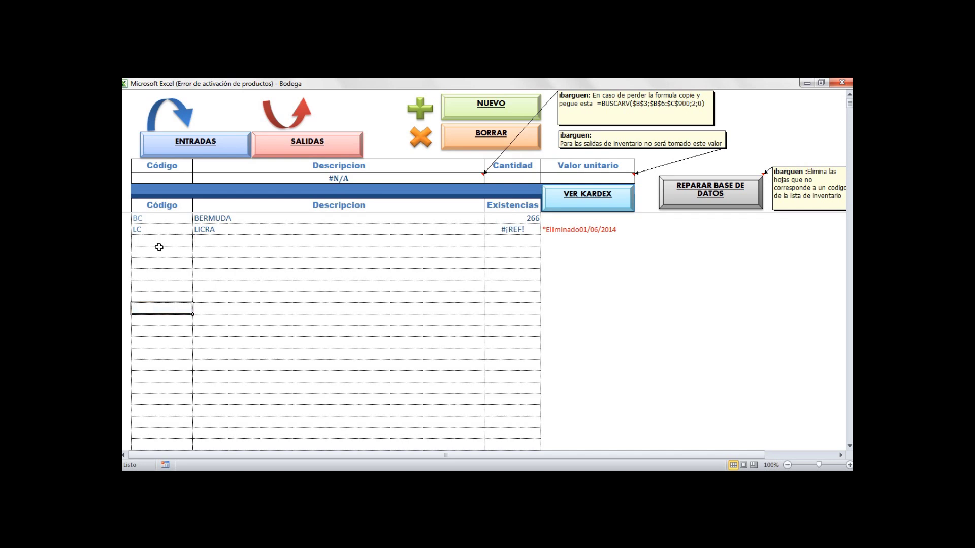
left_click_drag(160, 243, 142, 337)
left_click(178, 253)
left_click(172, 239)
left_click_drag(172, 239, 167, 285)
left_click(254, 275)
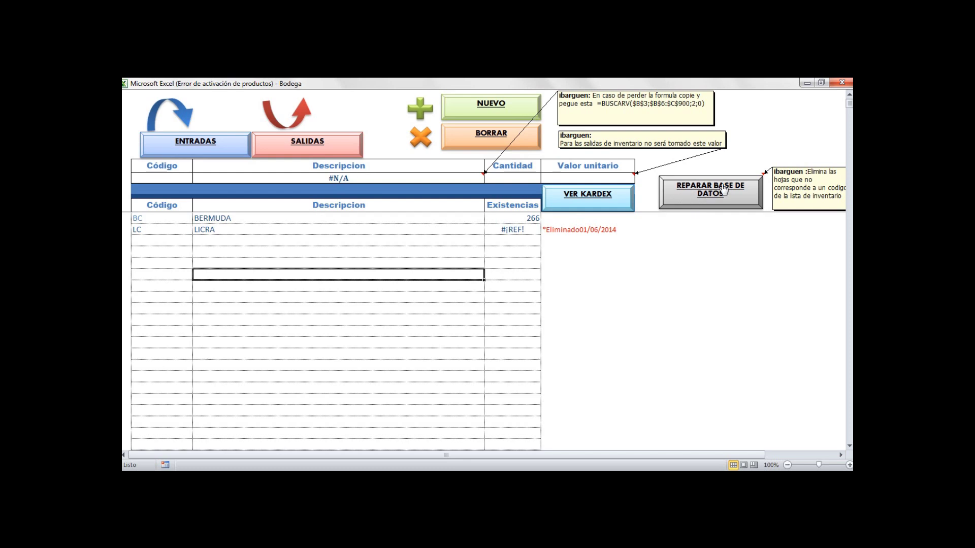
left_click(372, 329)
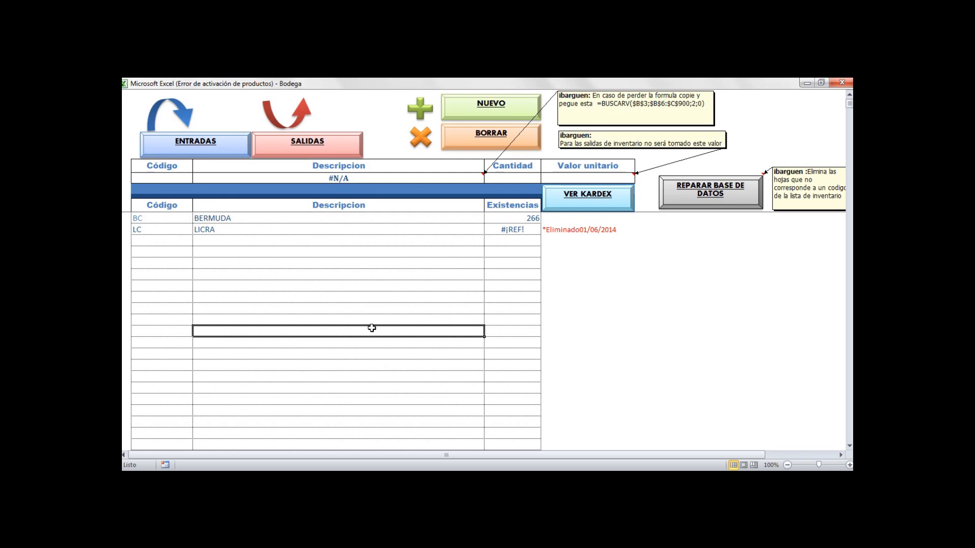